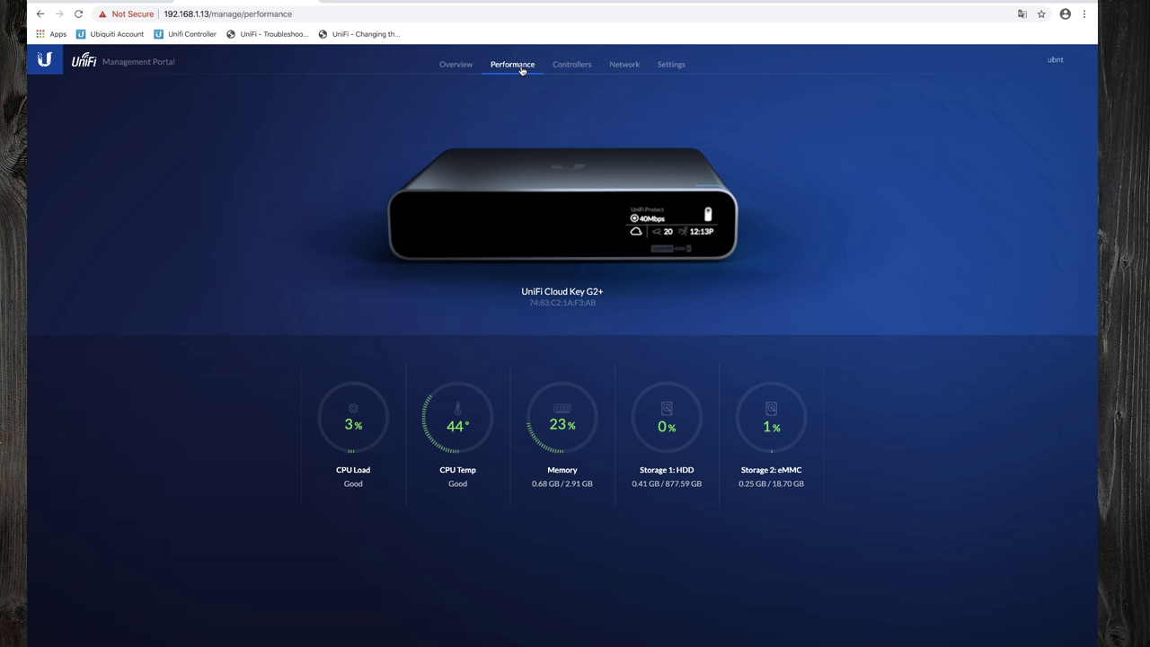
Step: Review the Cloud Key's controllers, network activity, firmware settings and overview in the management portal
left_click(582, 66)
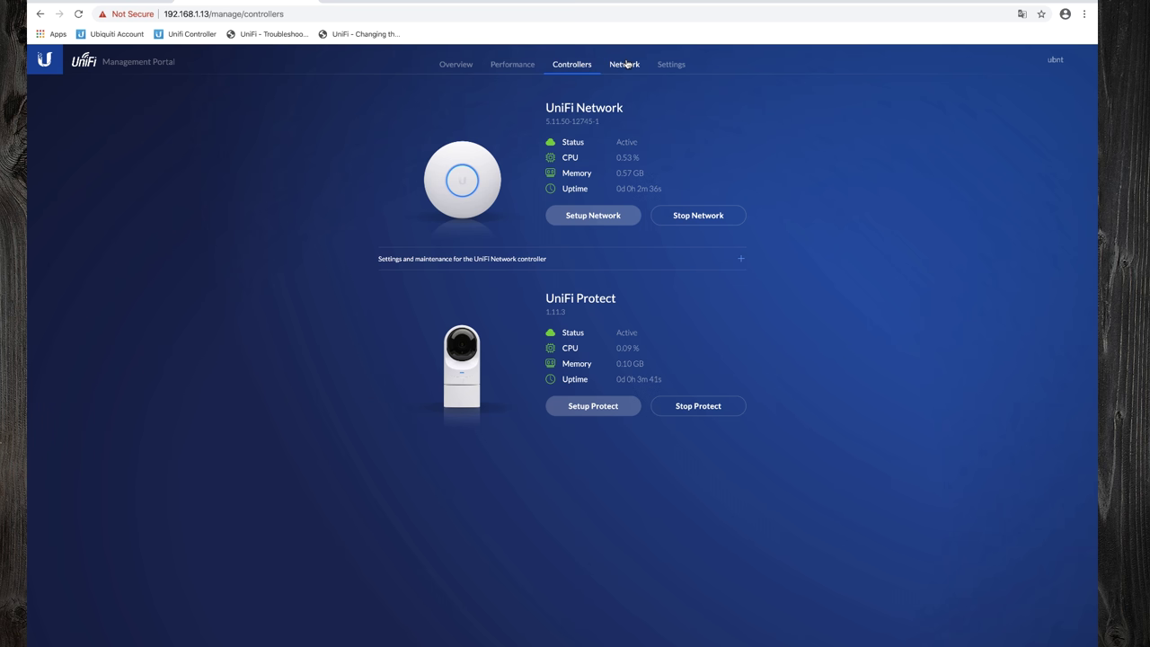
left_click(626, 65)
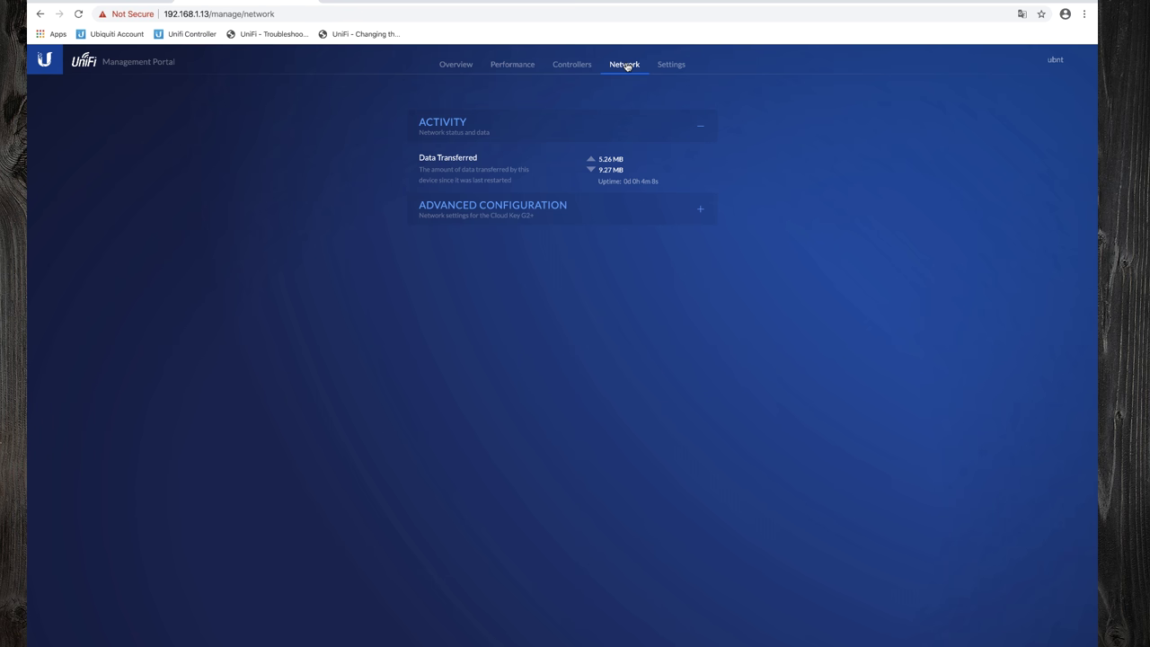
left_click(671, 64)
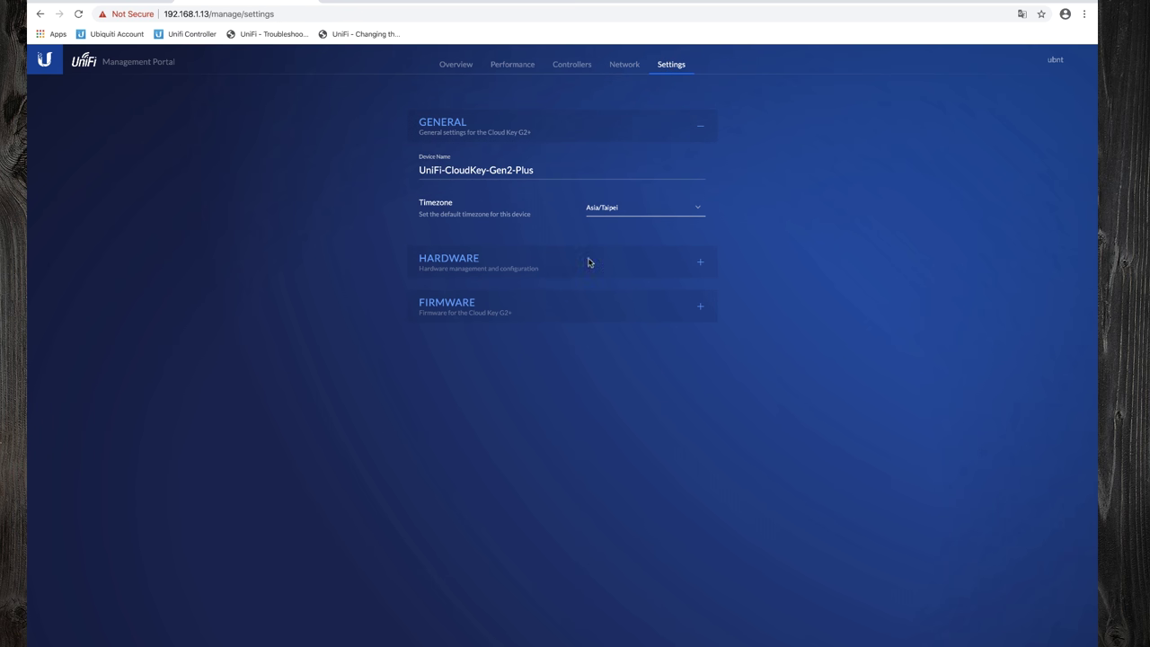
left_click(578, 302)
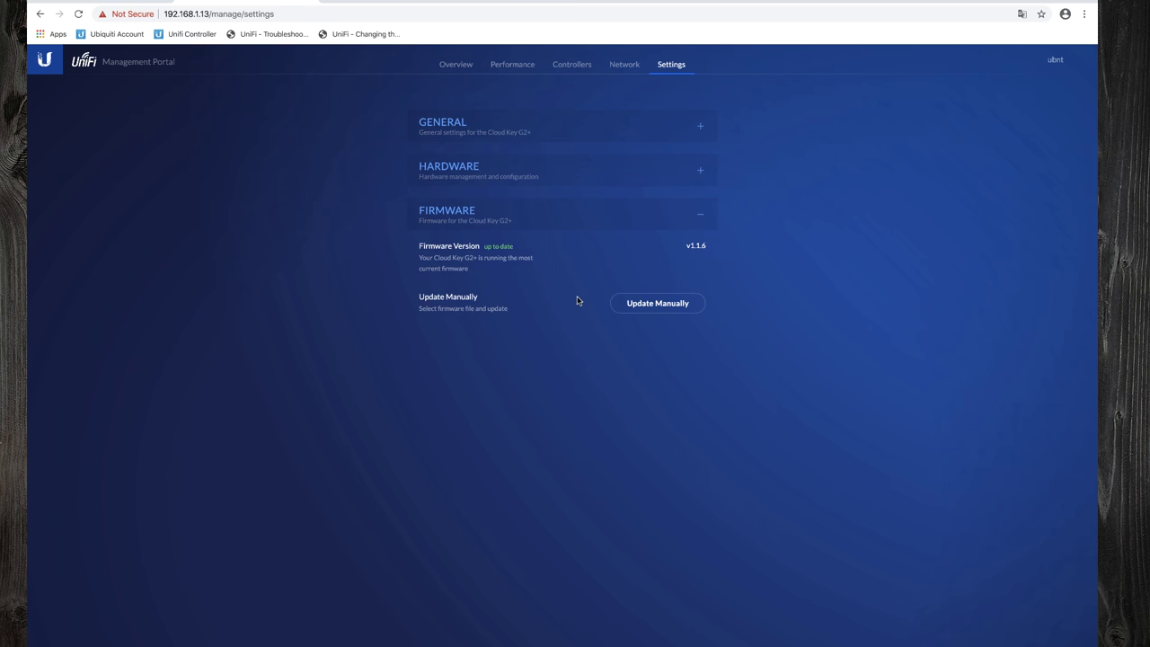
left_click(456, 64)
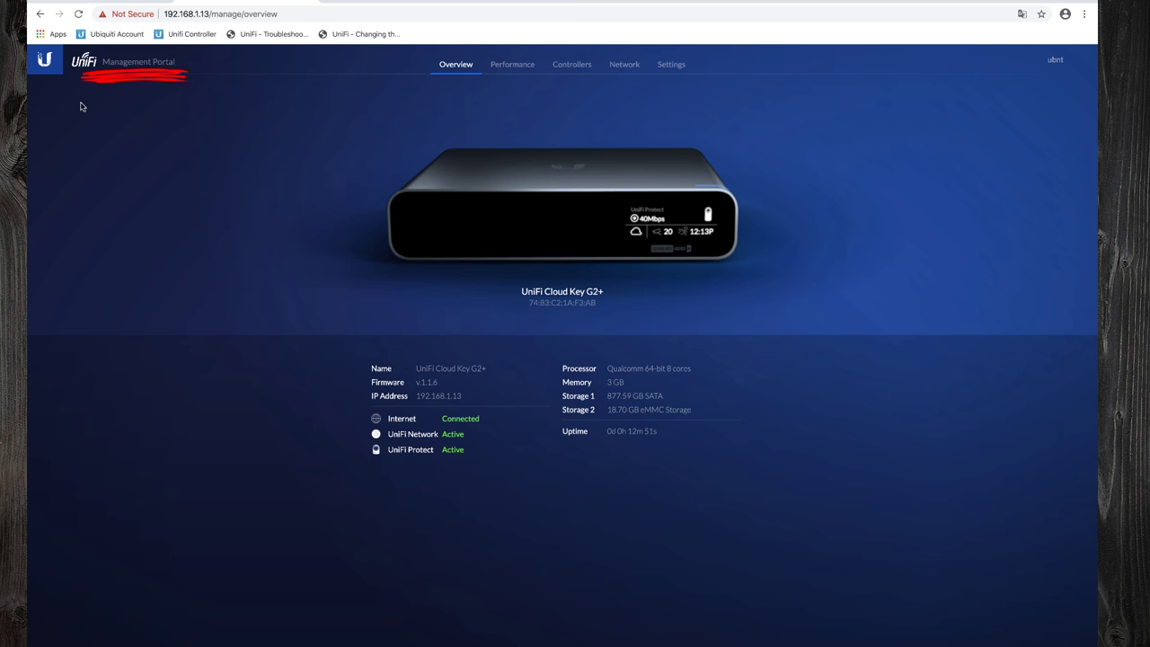
Step: Start the UniFi Network setup from the Cloud Key home page and name the controller Poseidwn Tech
left_click(124, 64)
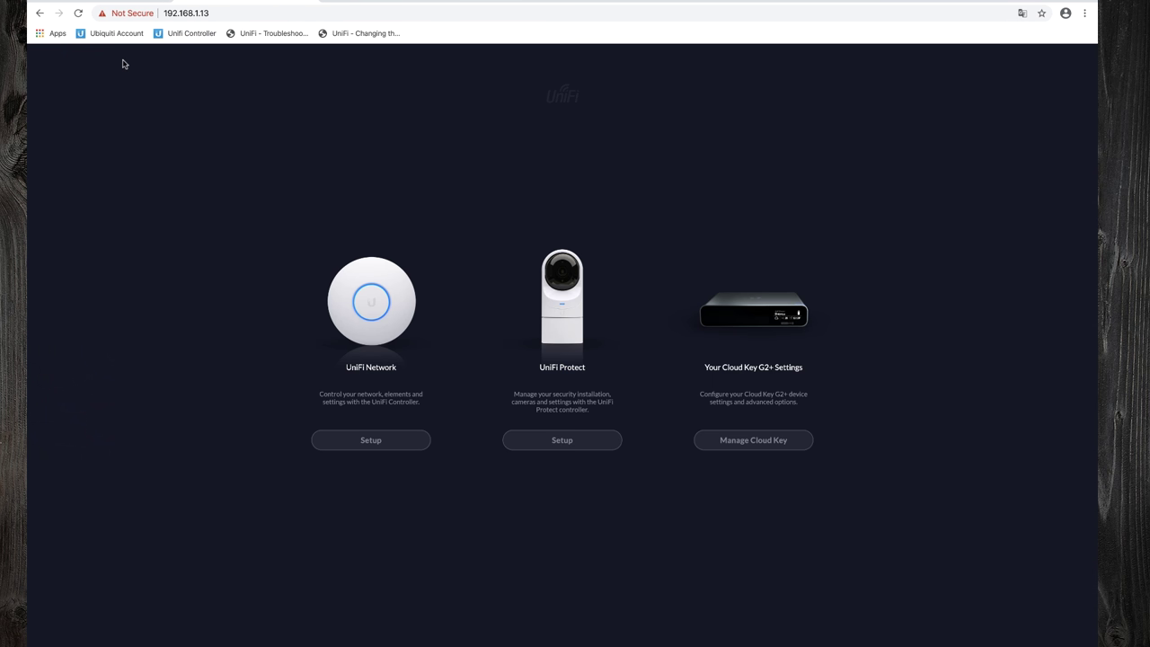
left_click(376, 440)
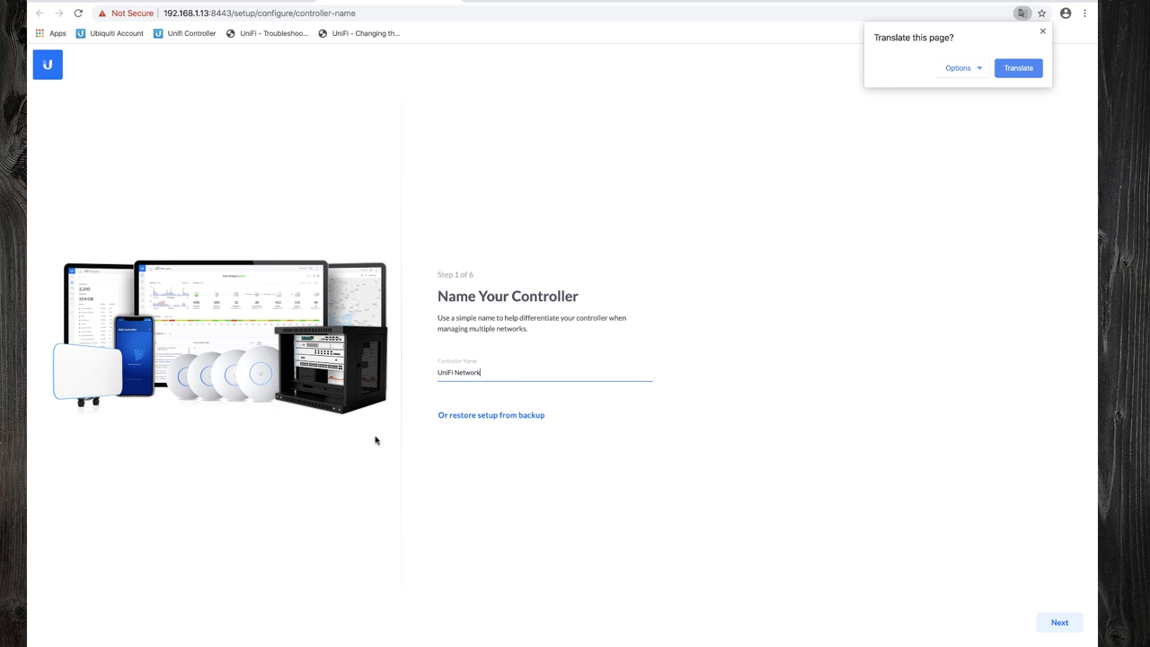
left_click(1043, 33)
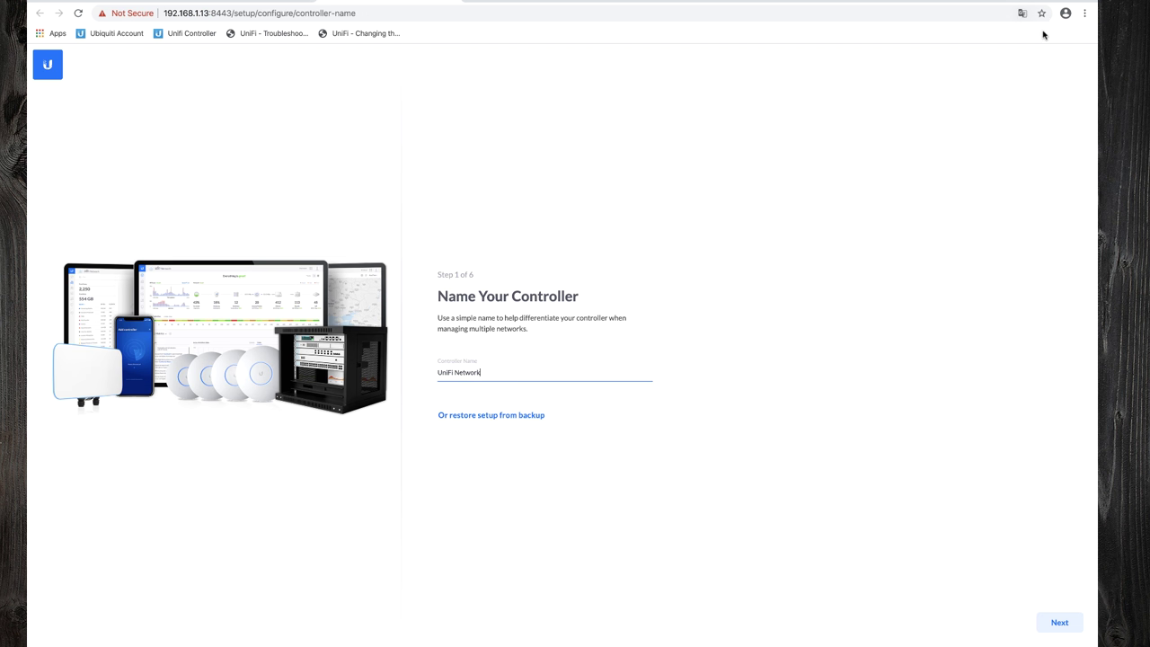
triple_click(589, 374)
type("Poseidwn Tech")
left_click(1063, 620)
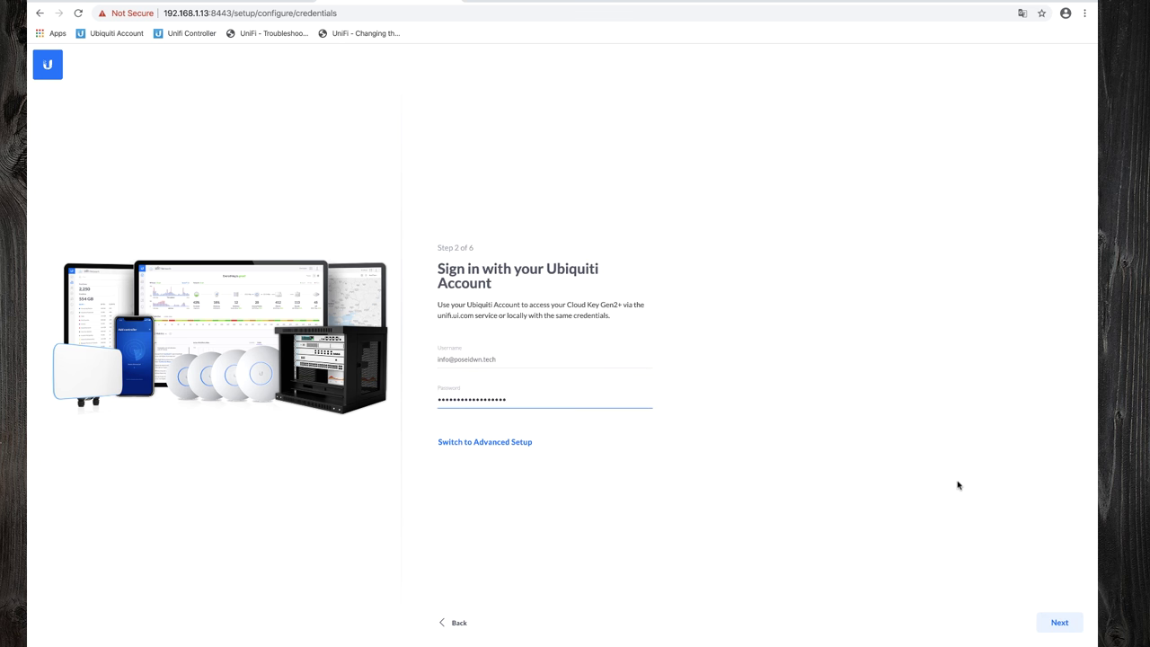
Step: Sign in with the Ubiquiti account username and password, and turn off automatic network optimization while keeping auto backup enabled
left_click(1058, 622)
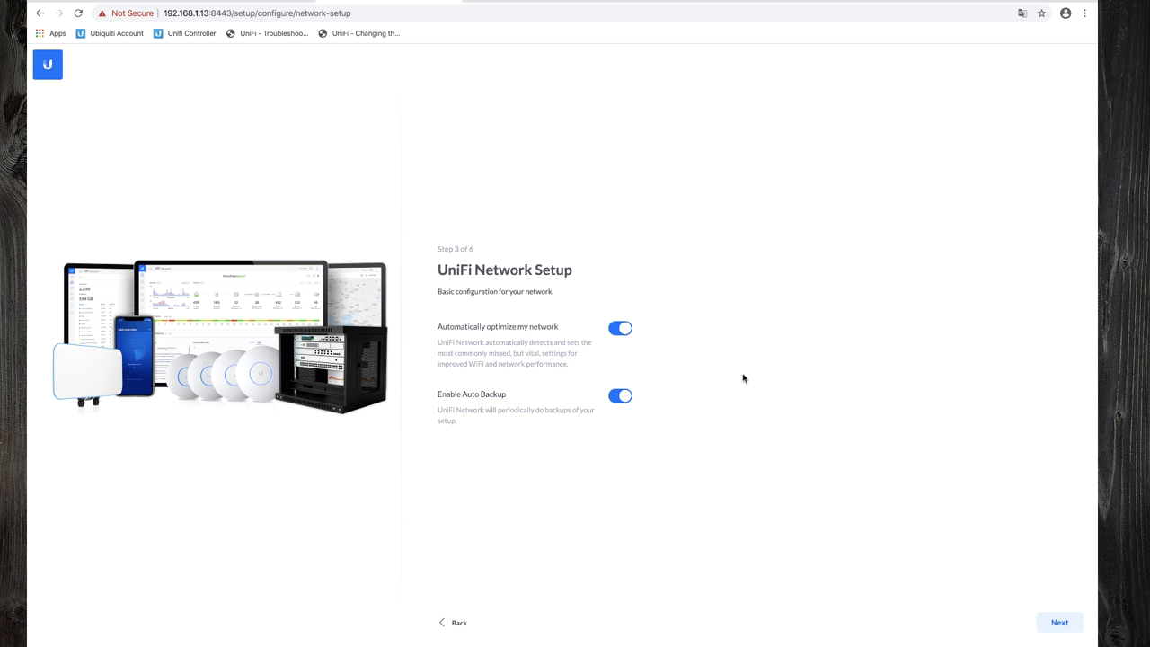
left_click(618, 329)
left_click(1061, 623)
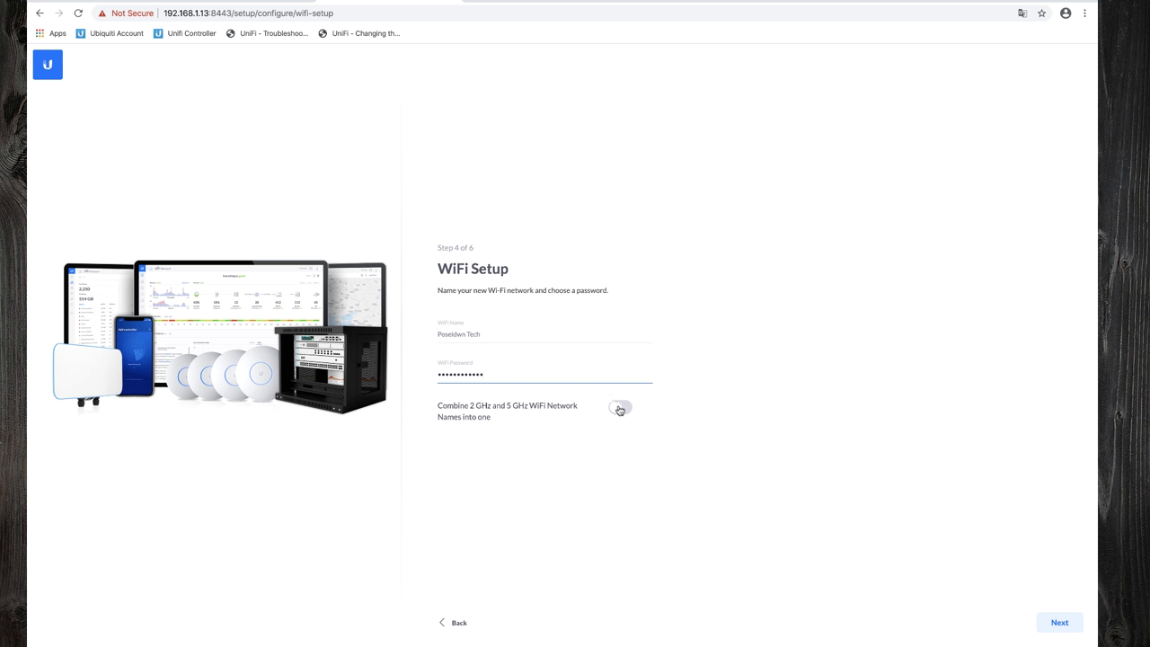
Step: Name the Wi-Fi Poseidwn Tech with a Wi-Fi password, keep 2 GHz and 5 GHz names separate, and finish setup without selecting devices
left_click(619, 410)
left_click(1058, 623)
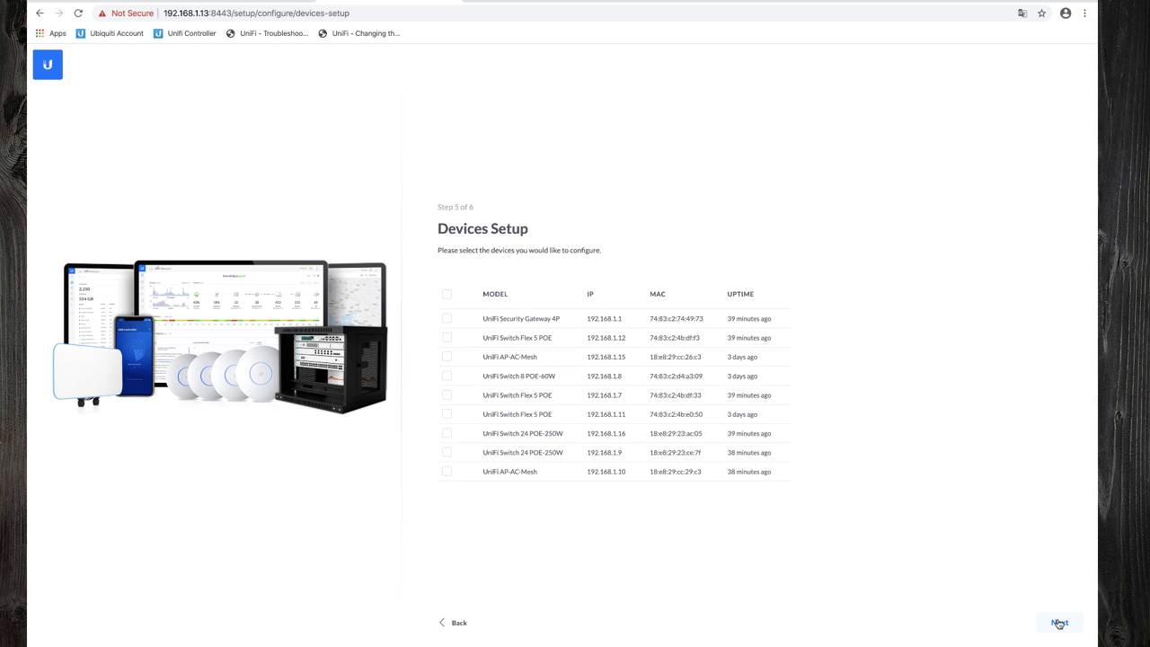
left_click(1059, 623)
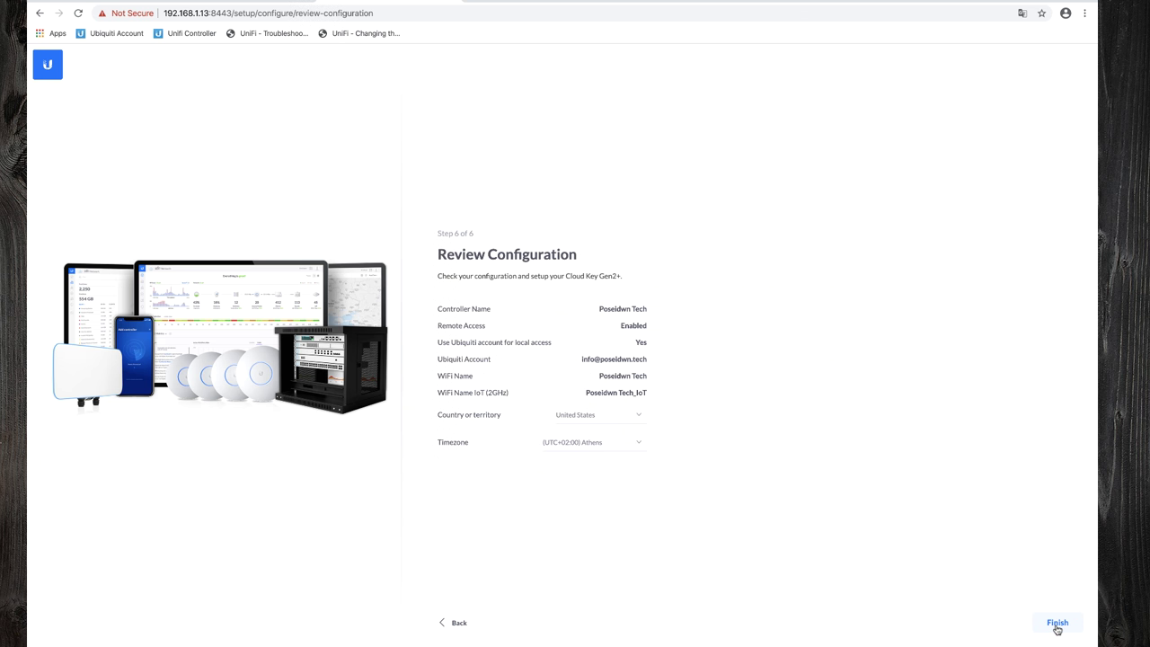
left_click(1058, 628)
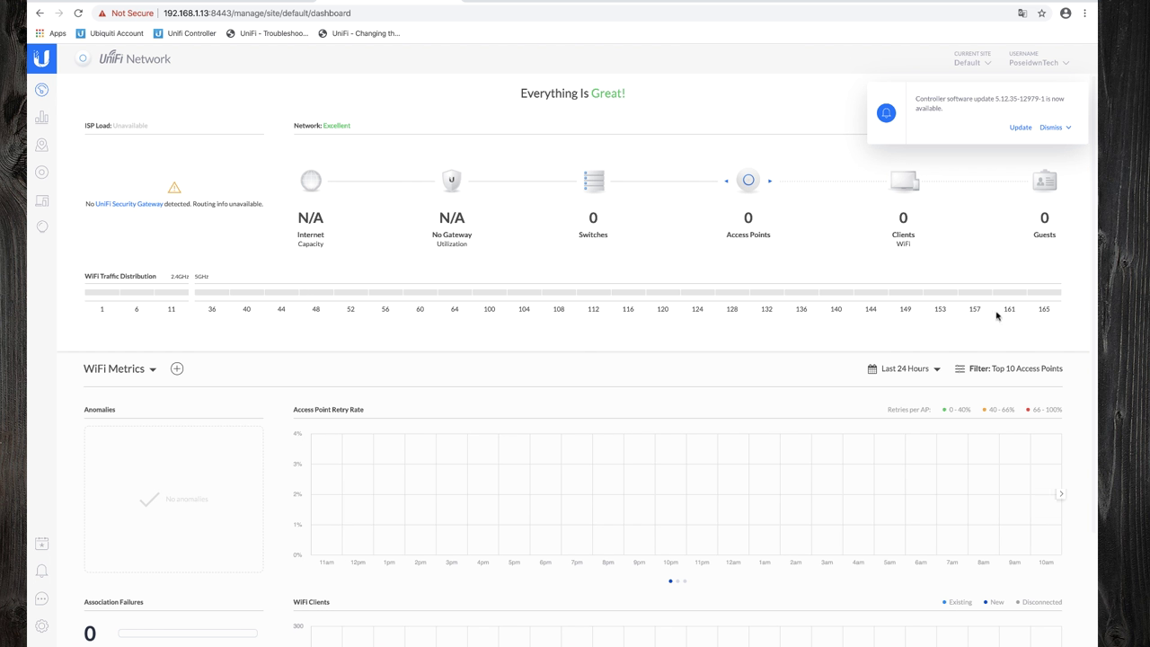
Step: Apply the controller software update 5.12.35-12979-1 and switch the dashboard to the dark theme
left_click(1023, 127)
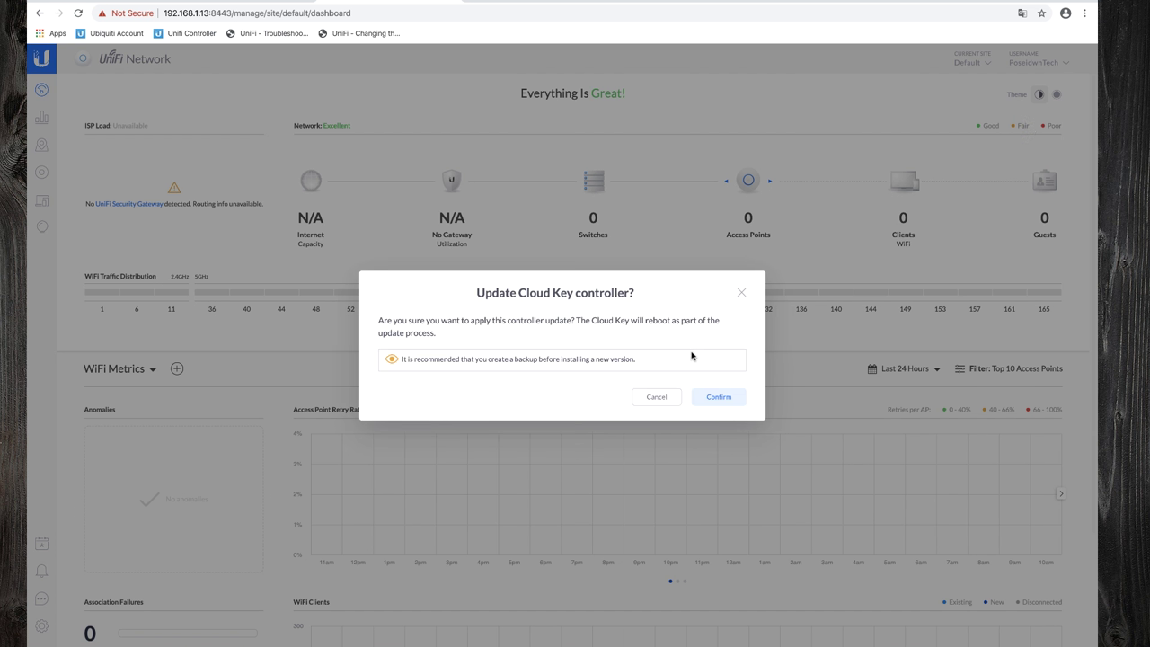
left_click(698, 400)
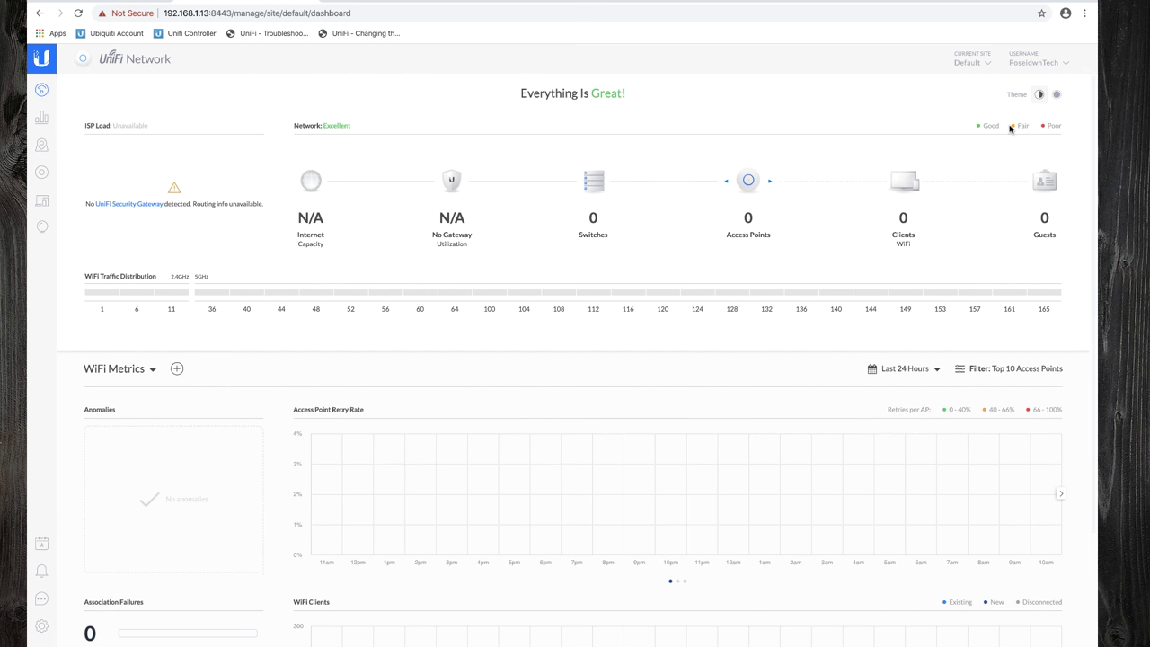
left_click(1057, 95)
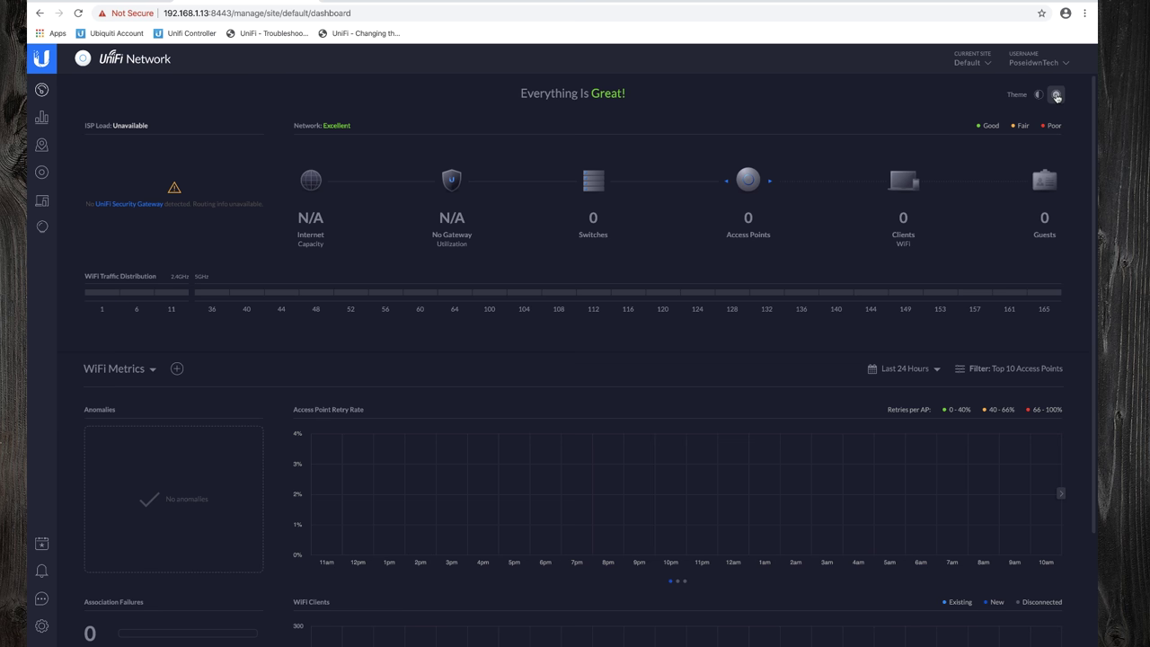
Step: Check the device list, and rename the site to Poseidwn Tech in the site settings, applying the change
left_click(43, 172)
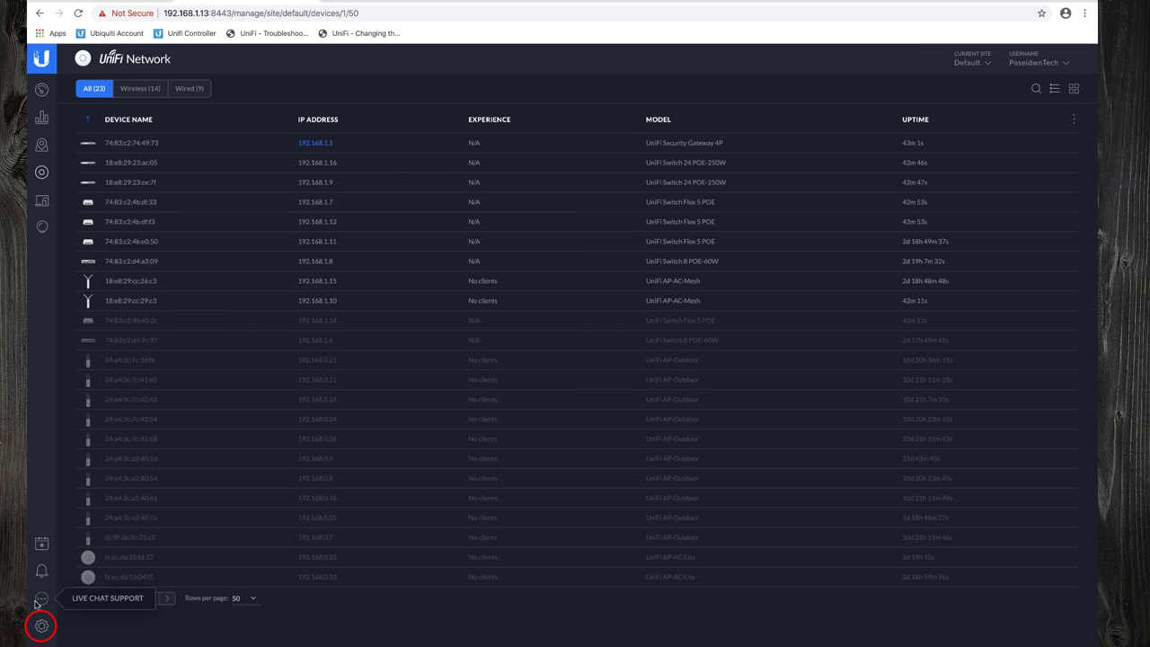
left_click(41, 628)
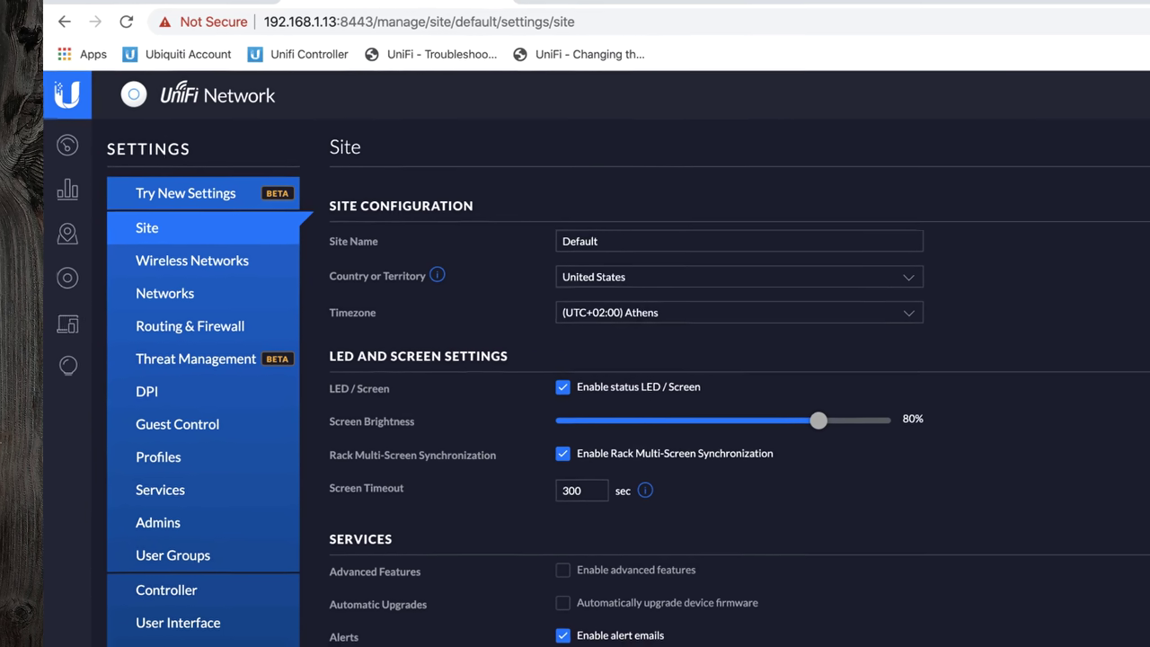
double_click(611, 245)
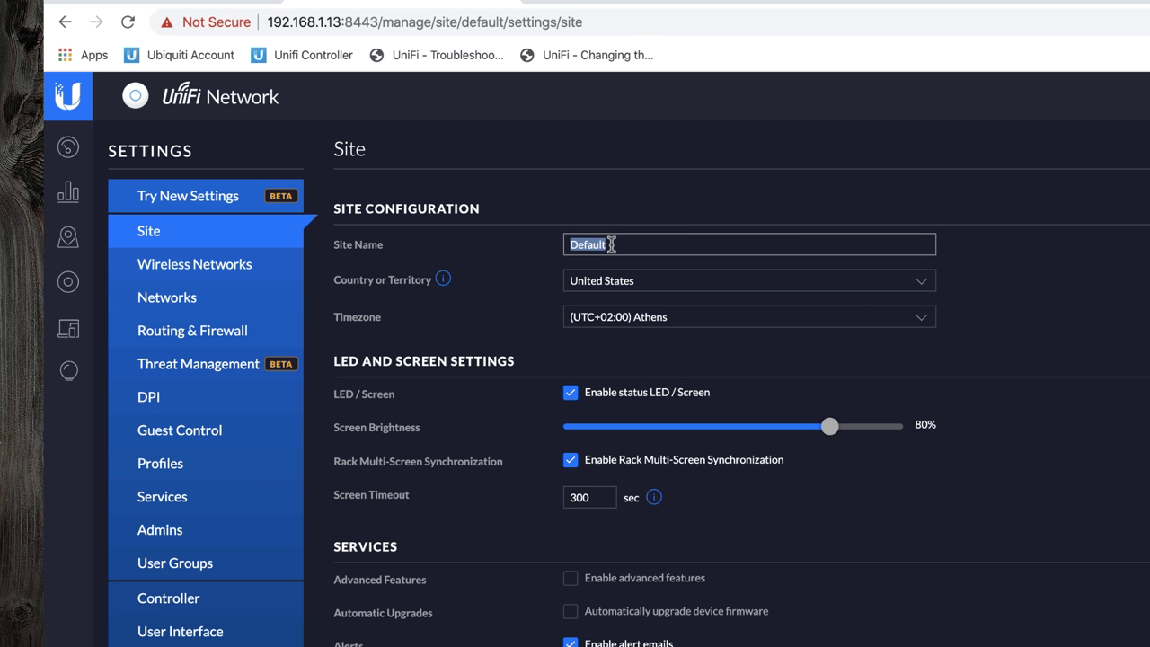
type("Poseidwn Tech")
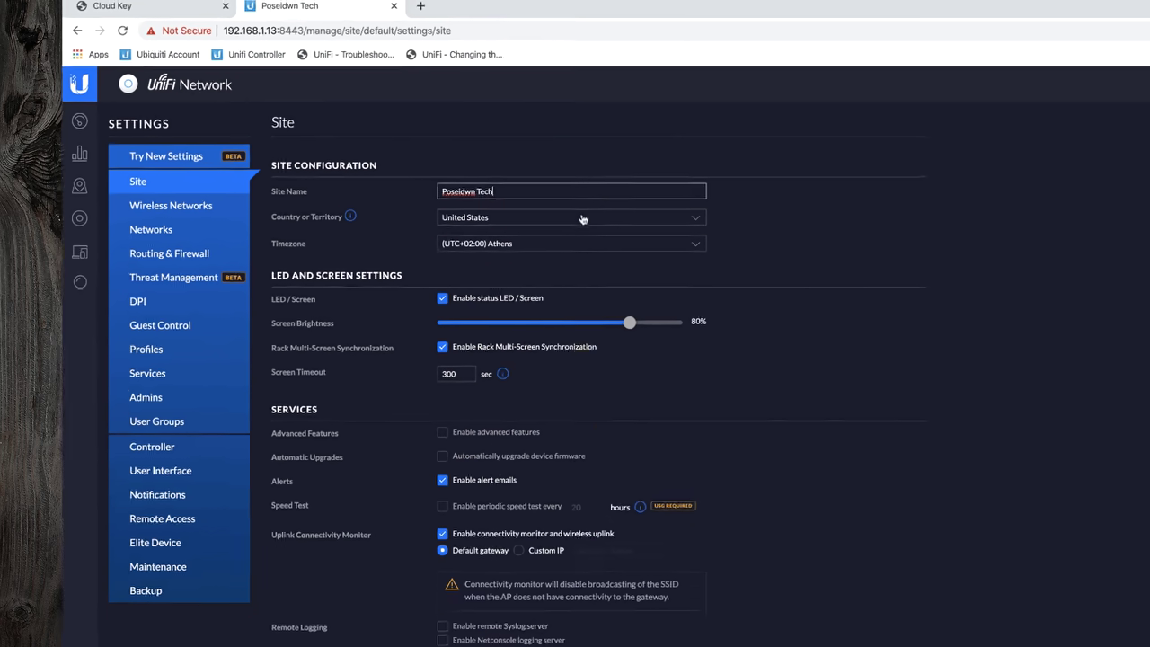
scroll(496, 191, "down", 2)
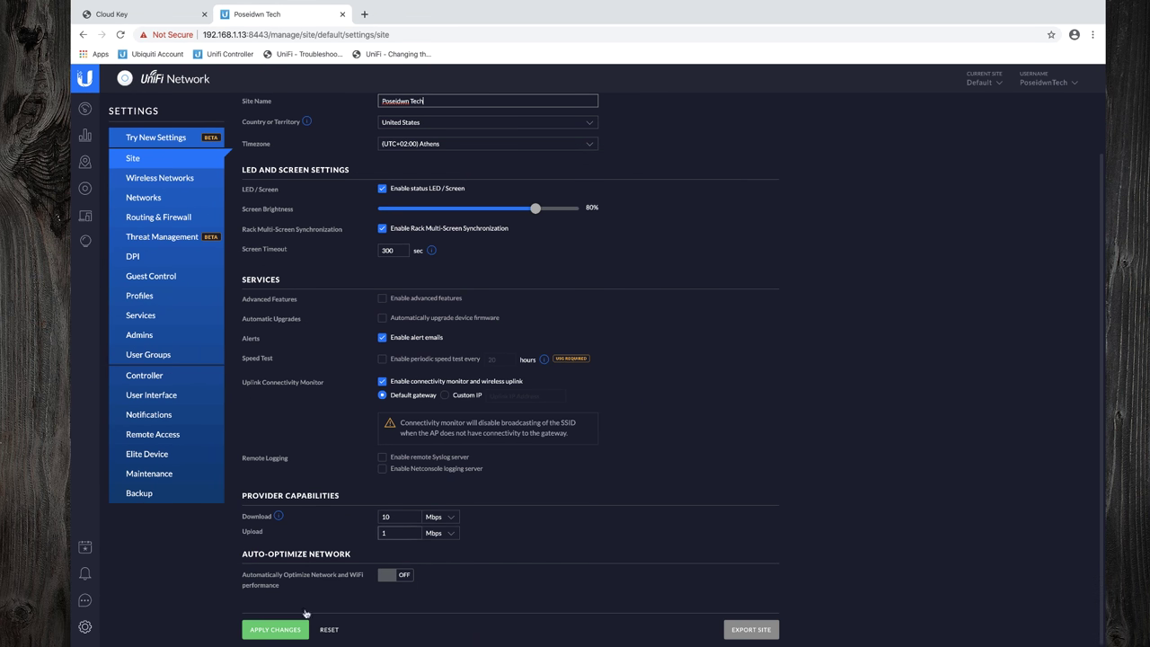
left_click(284, 631)
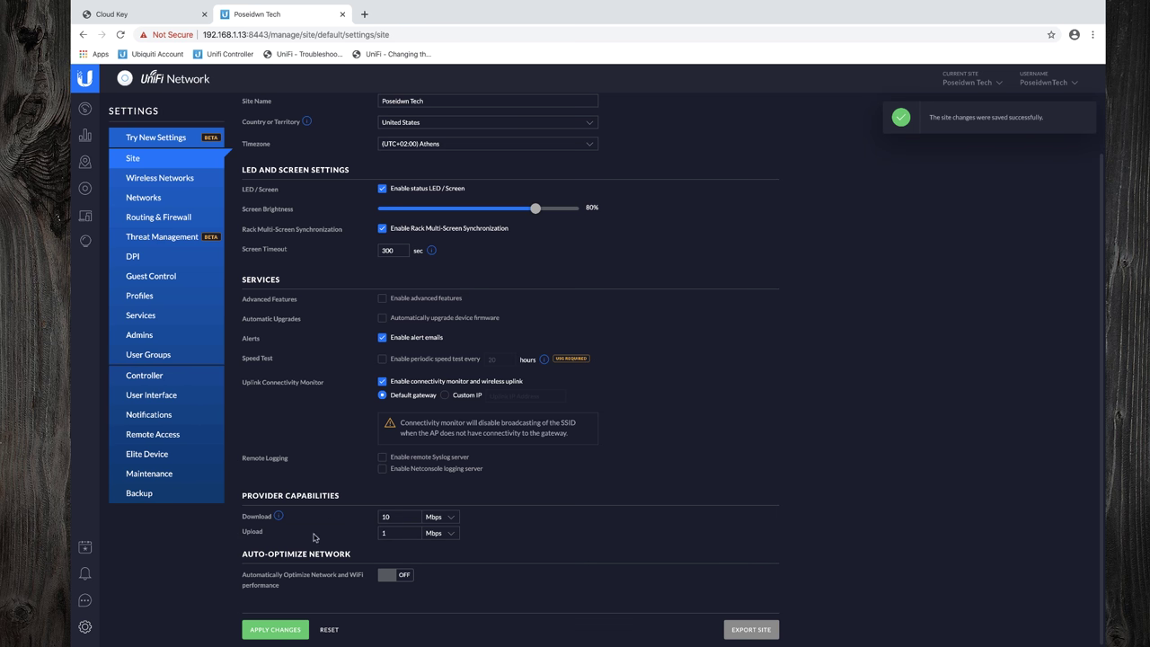
Step: Edit the LAN network to use gateway/subnet 192.168.1.1/23 and update its DHCP range to match
left_click(145, 205)
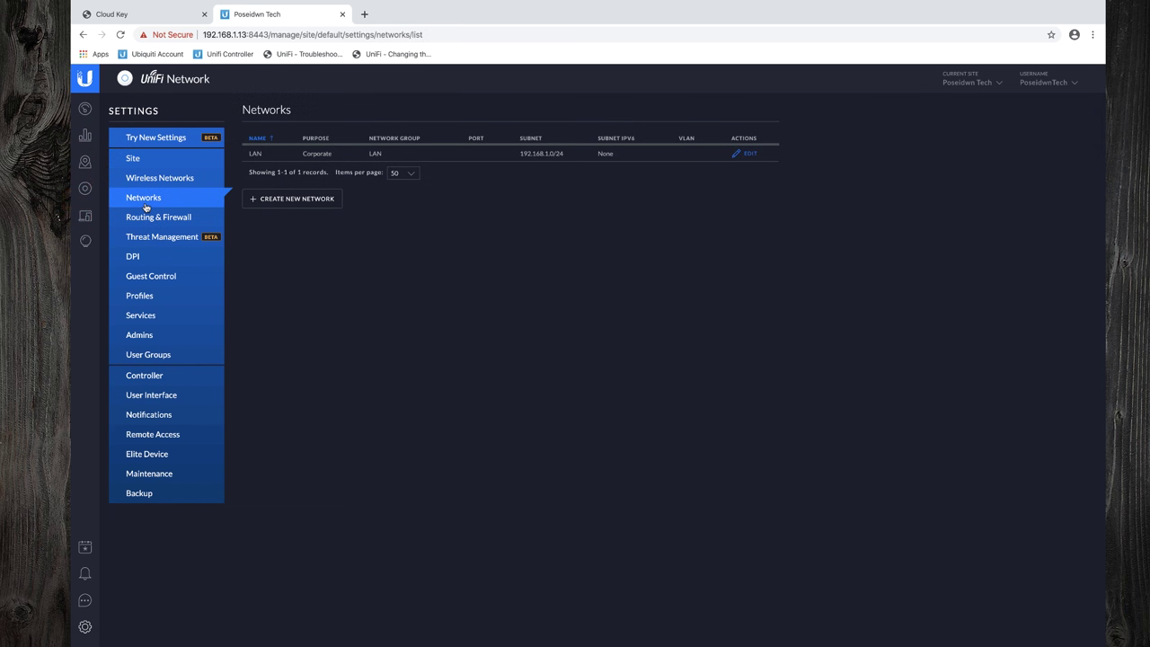
left_click(749, 155)
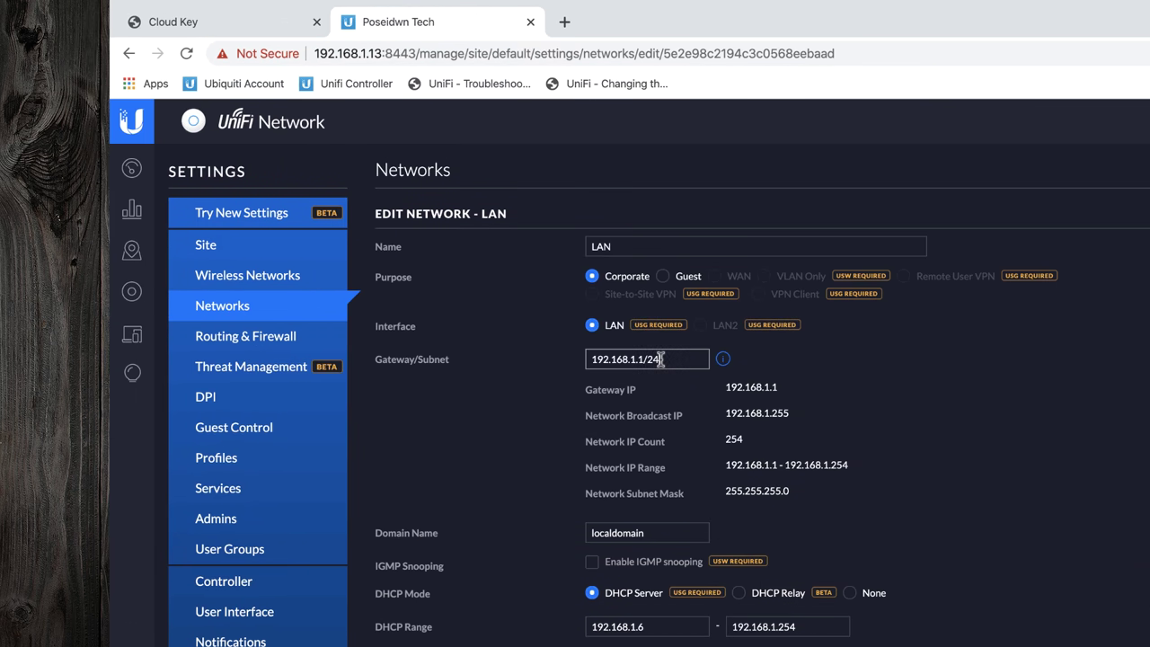
key("BackSpace")
type("3")
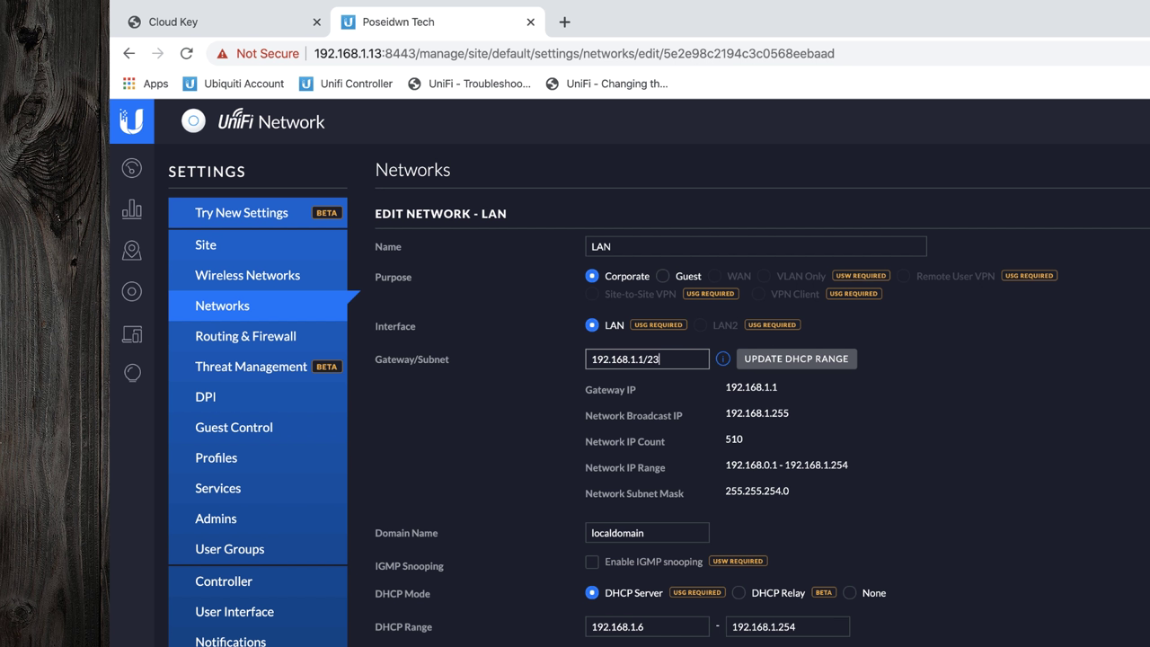
left_click(654, 360)
left_click(808, 362)
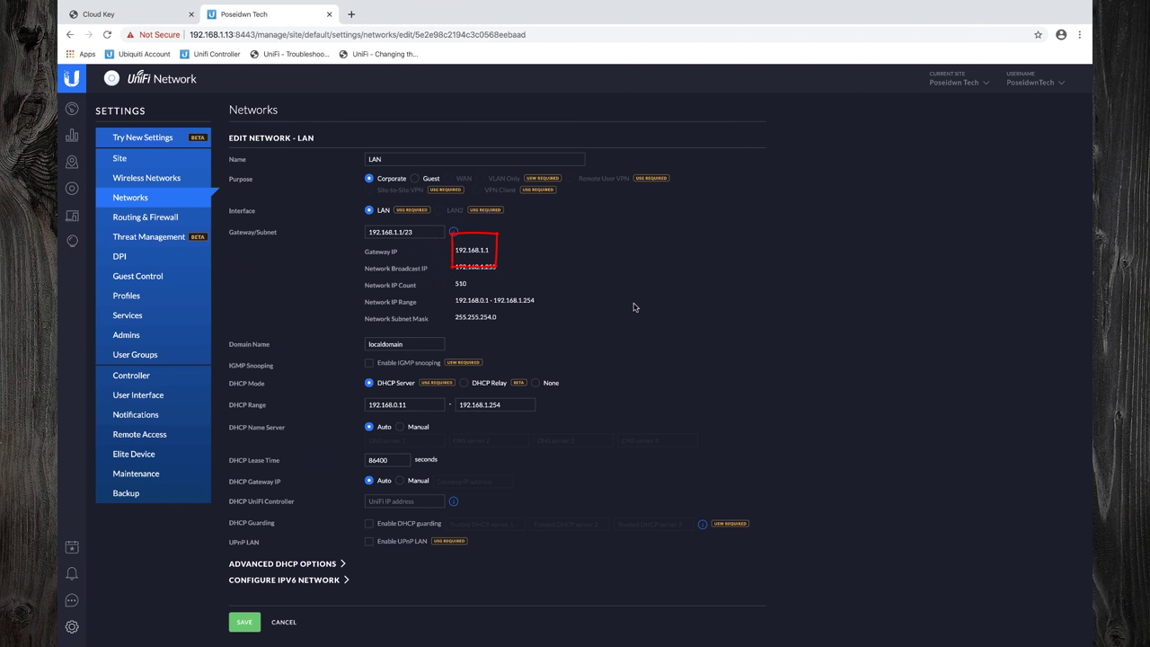
Step: Set the LAN's DHCP range to 192.168.0.100 - 192.168.1.100 and save the network
left_click(412, 401)
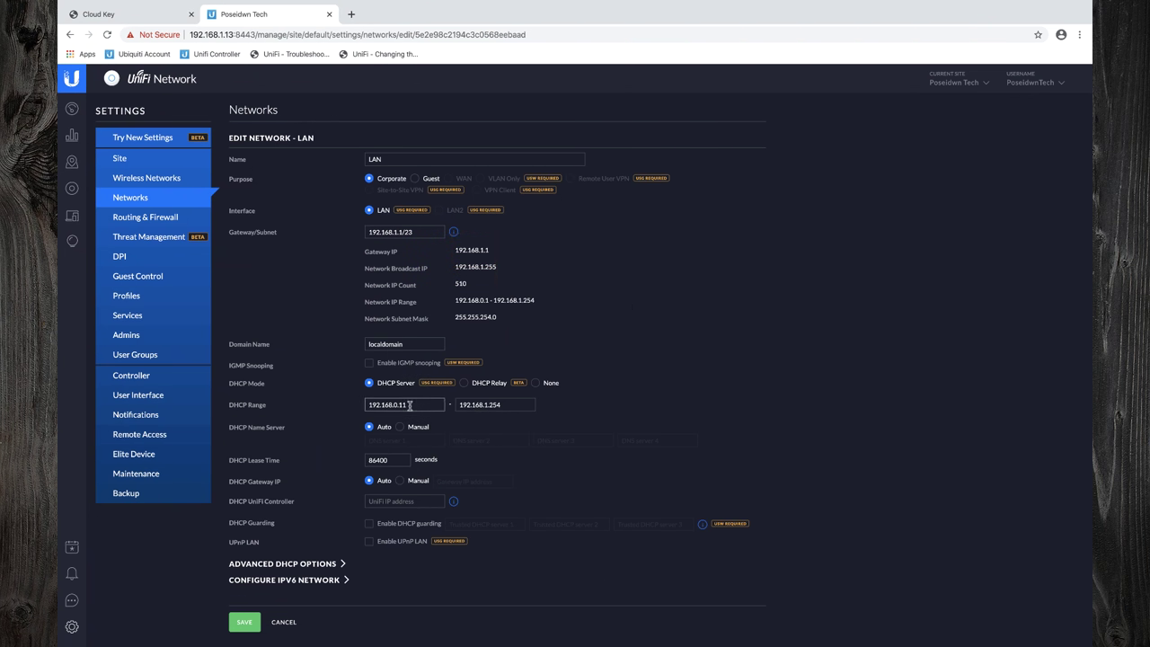
key("BackSpace")
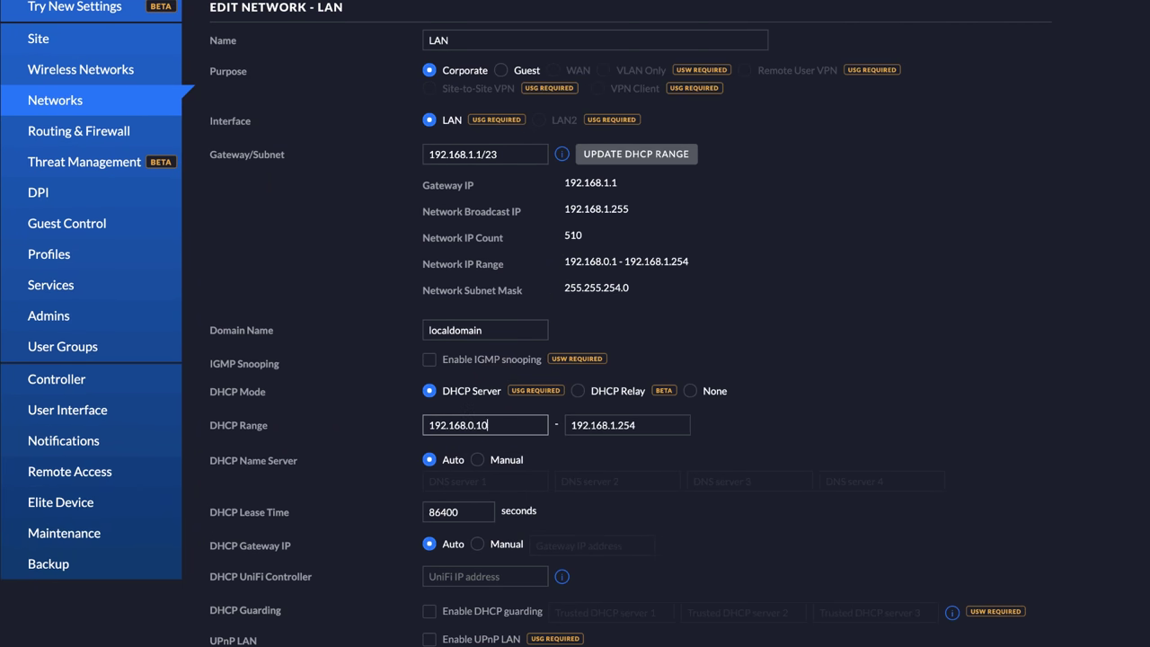
type("00")
left_click(647, 424)
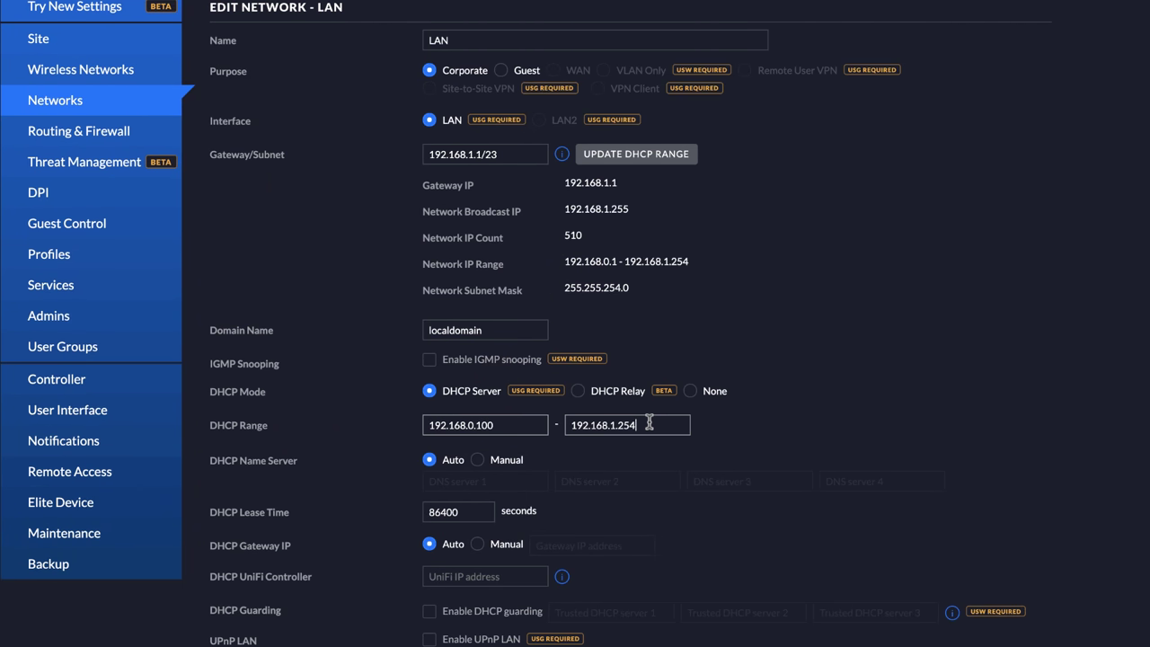
key("BackSpace")
key("BackSpace")
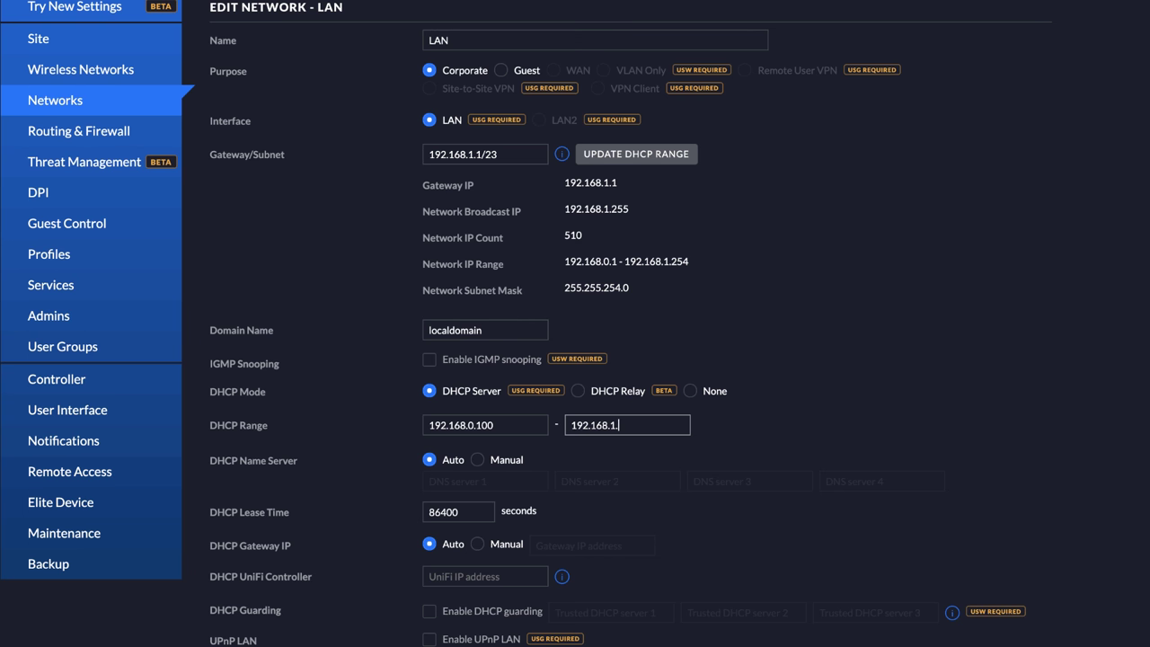
type("100")
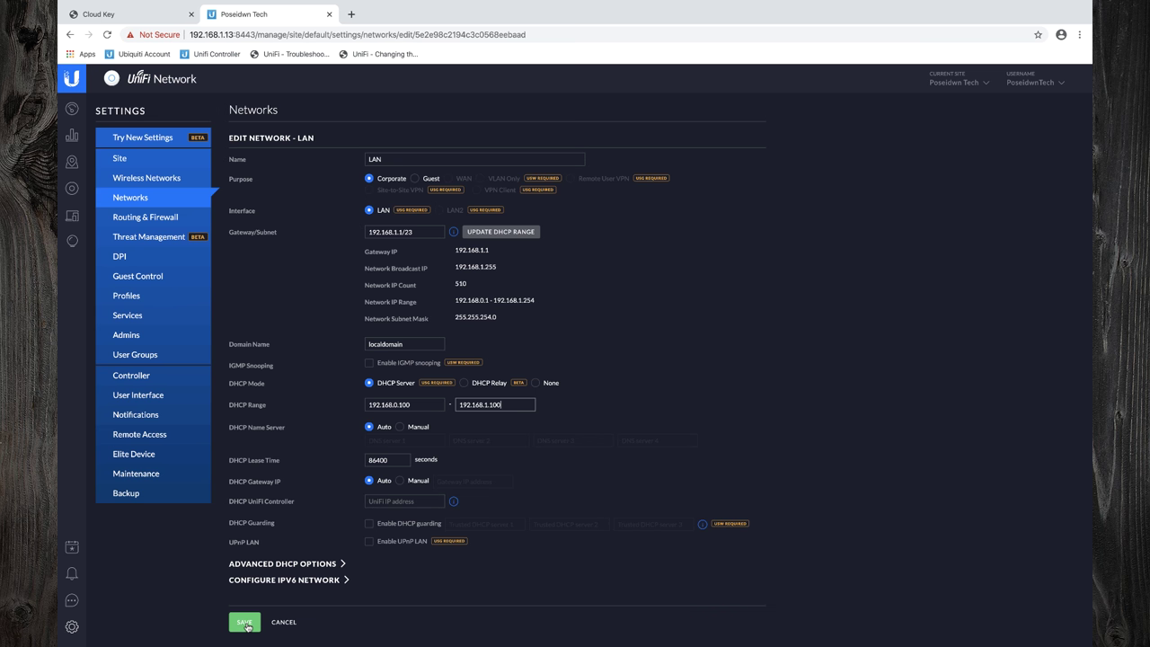
left_click(246, 623)
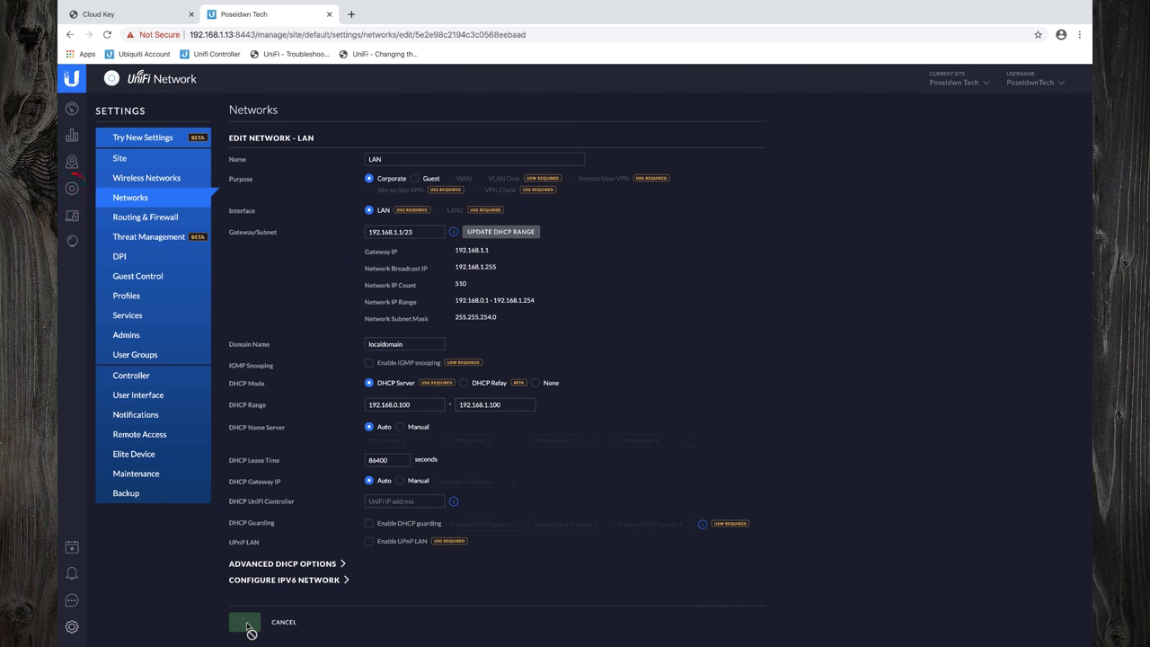
Step: Filter the device list to wired devices and adopt the UniFi Security Gateway 4P
left_click(72, 191)
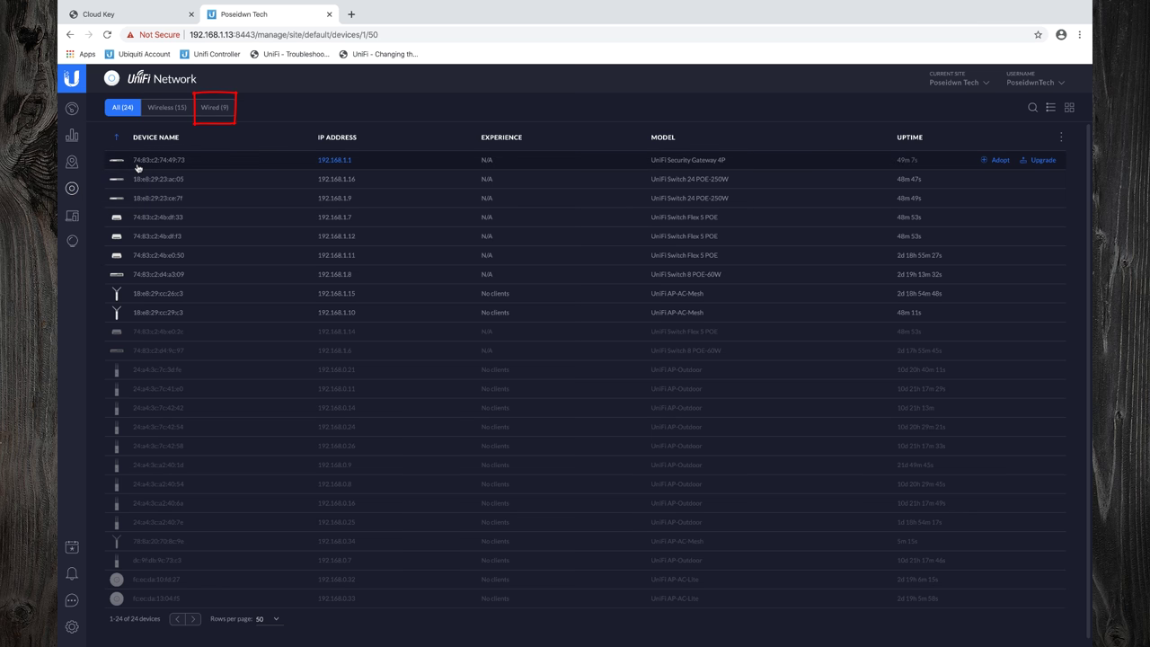
left_click(216, 109)
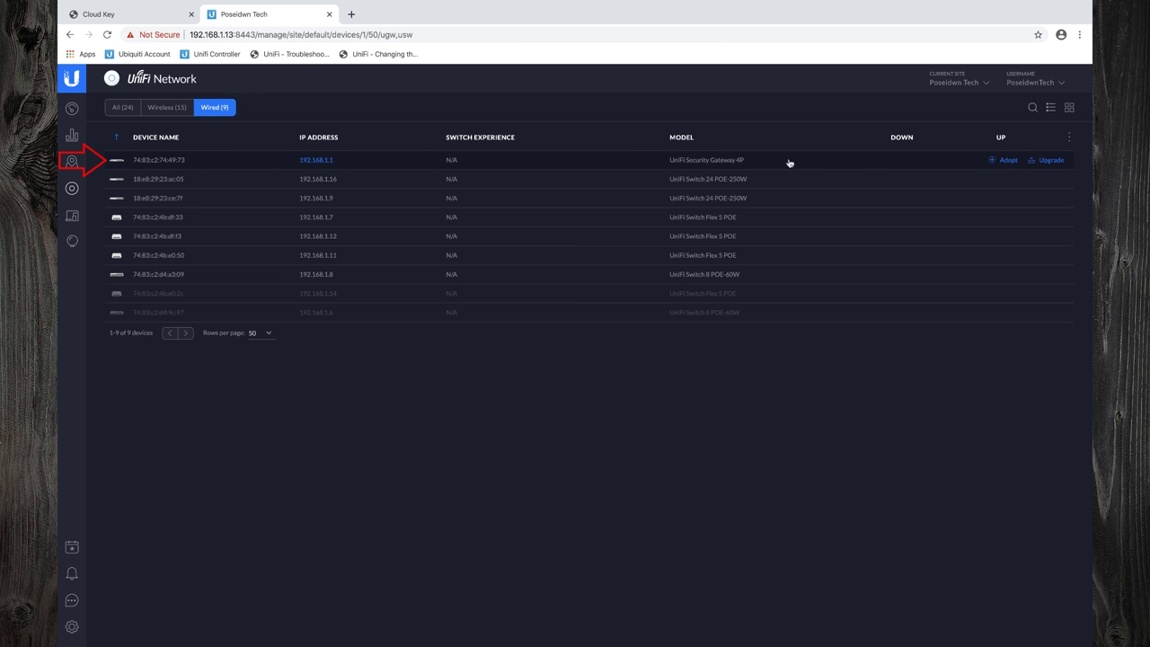
left_click(1007, 161)
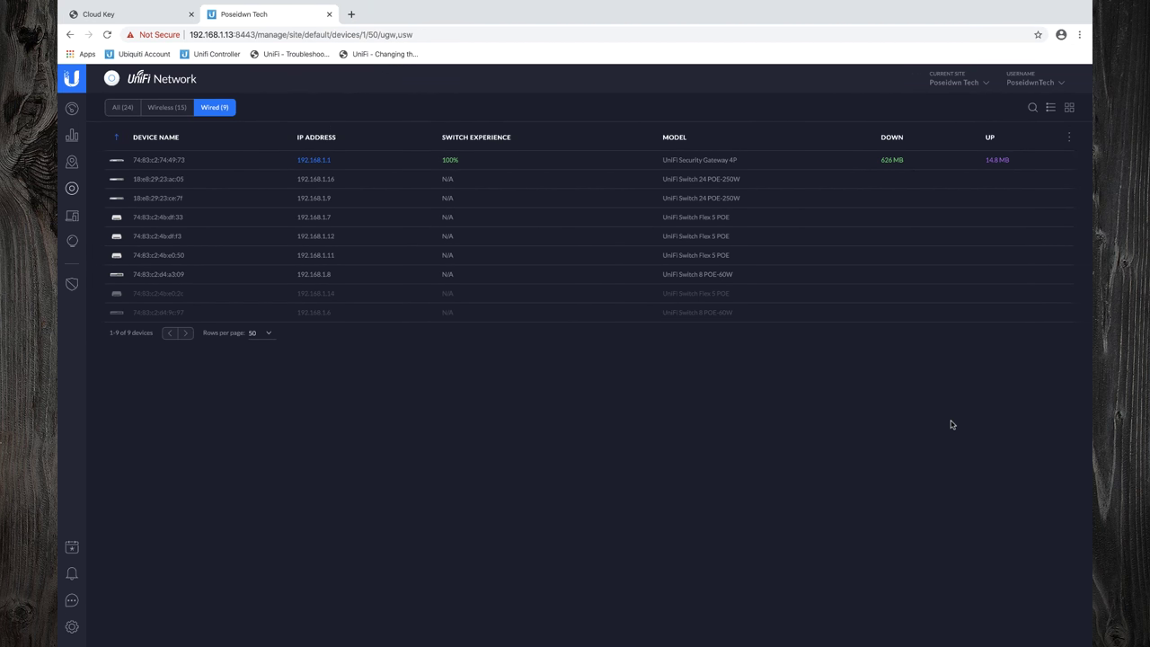
Step: Set the security gateway's alias to Main Router in its configuration, save it, and close the device details
left_click(150, 160)
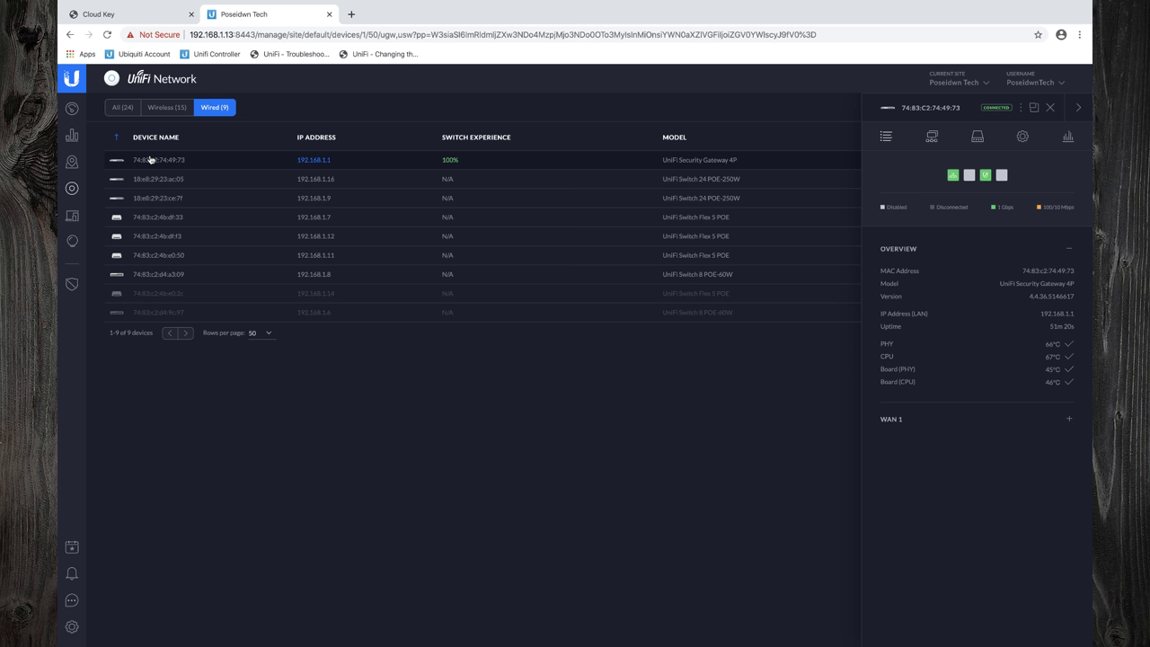
left_click(1023, 142)
left_click(911, 281)
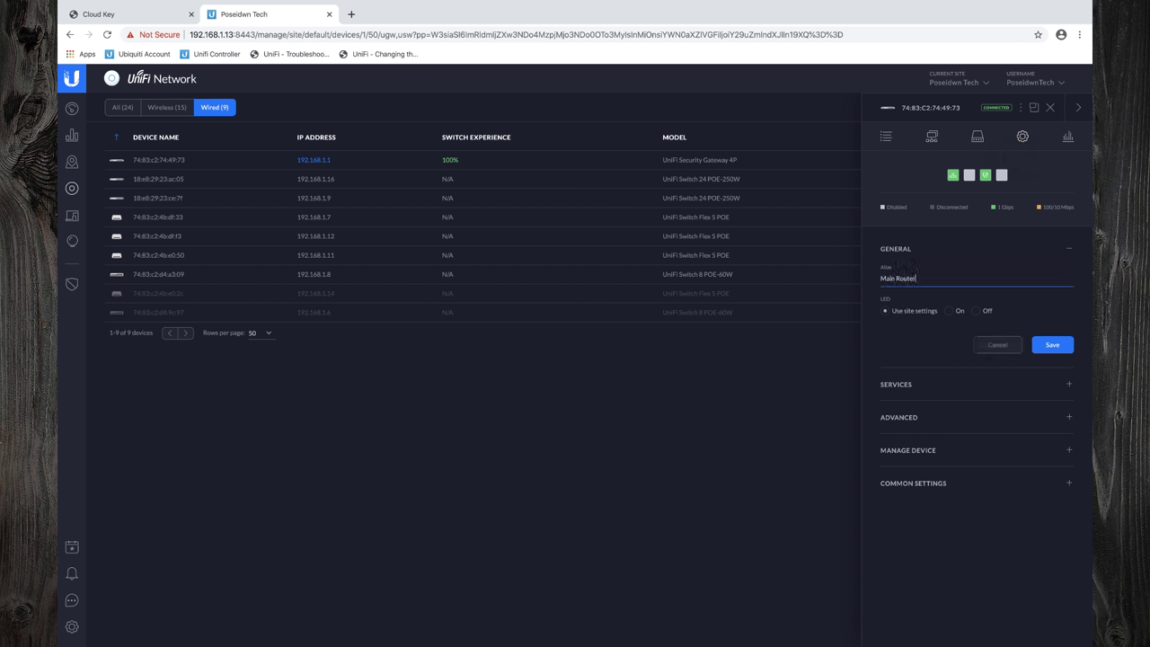
left_click(1050, 346)
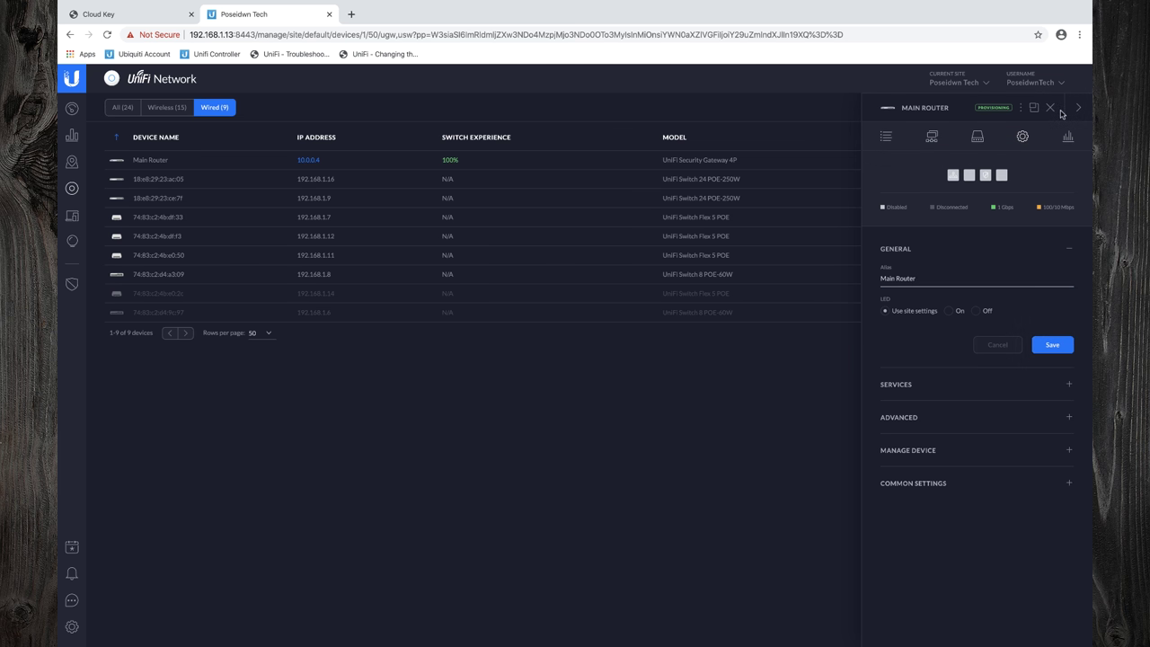
left_click(1053, 109)
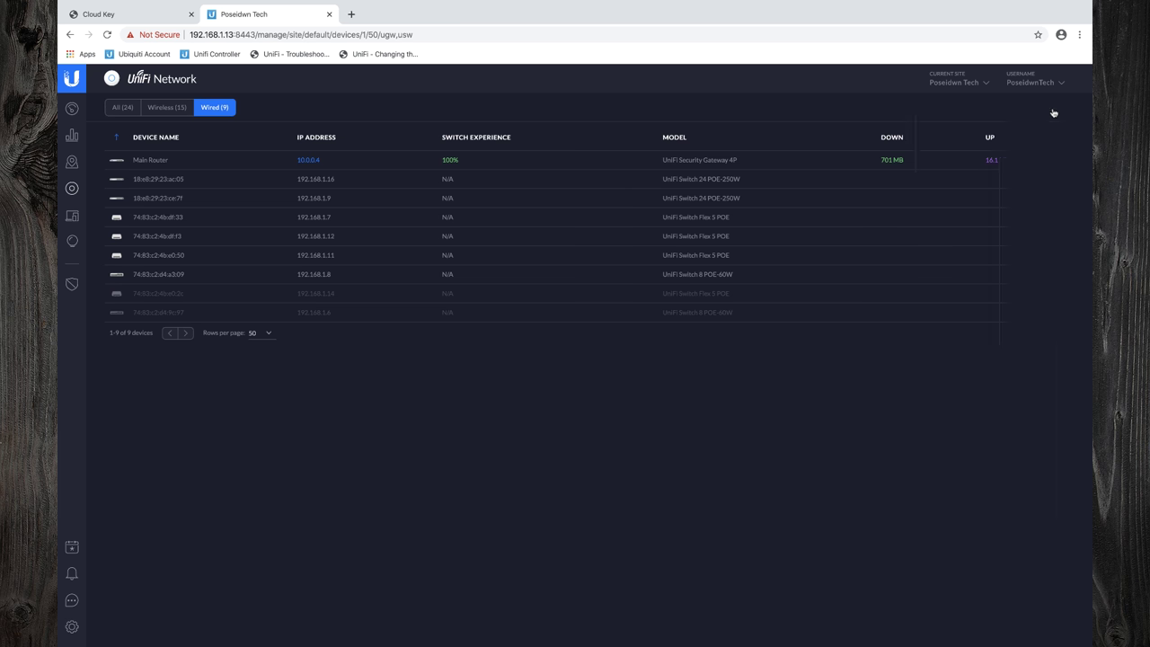
Step: Upgrade the Main Router's firmware to 4.4.44.5213871
mouse_move(1031, 159)
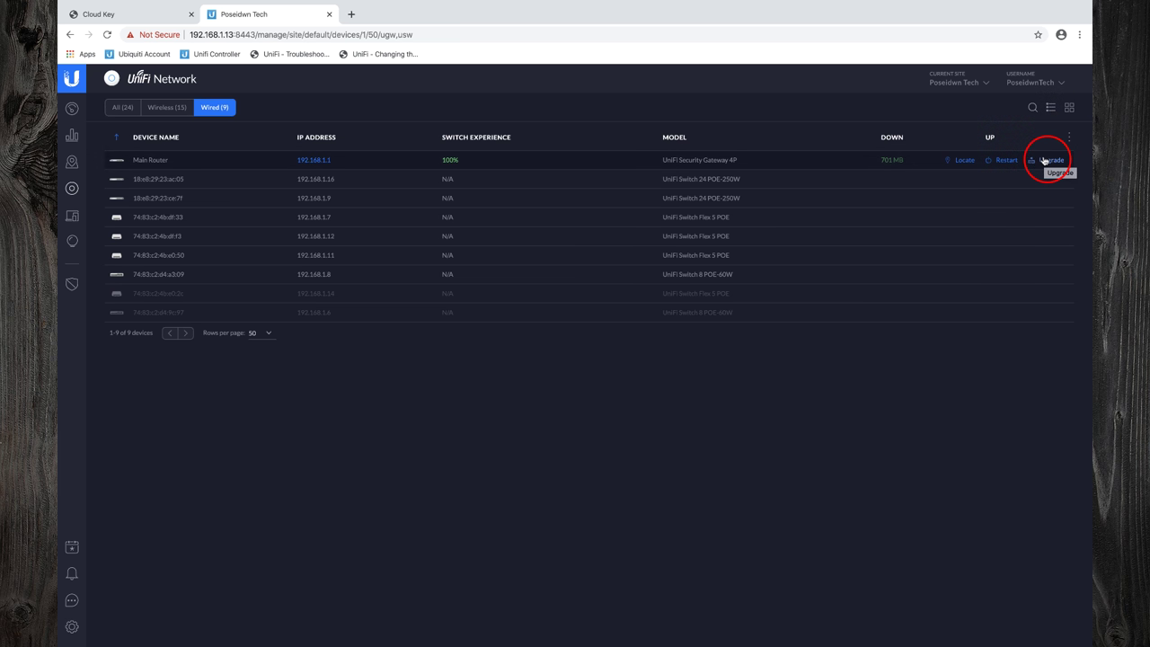
left_click(1044, 160)
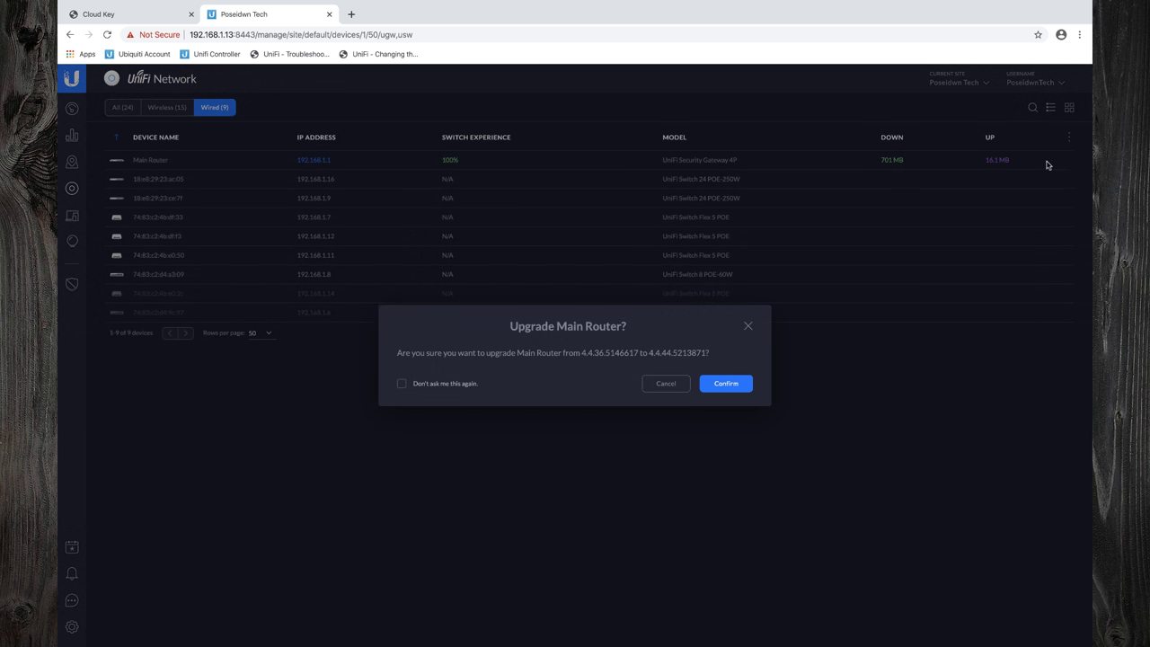
left_click(713, 385)
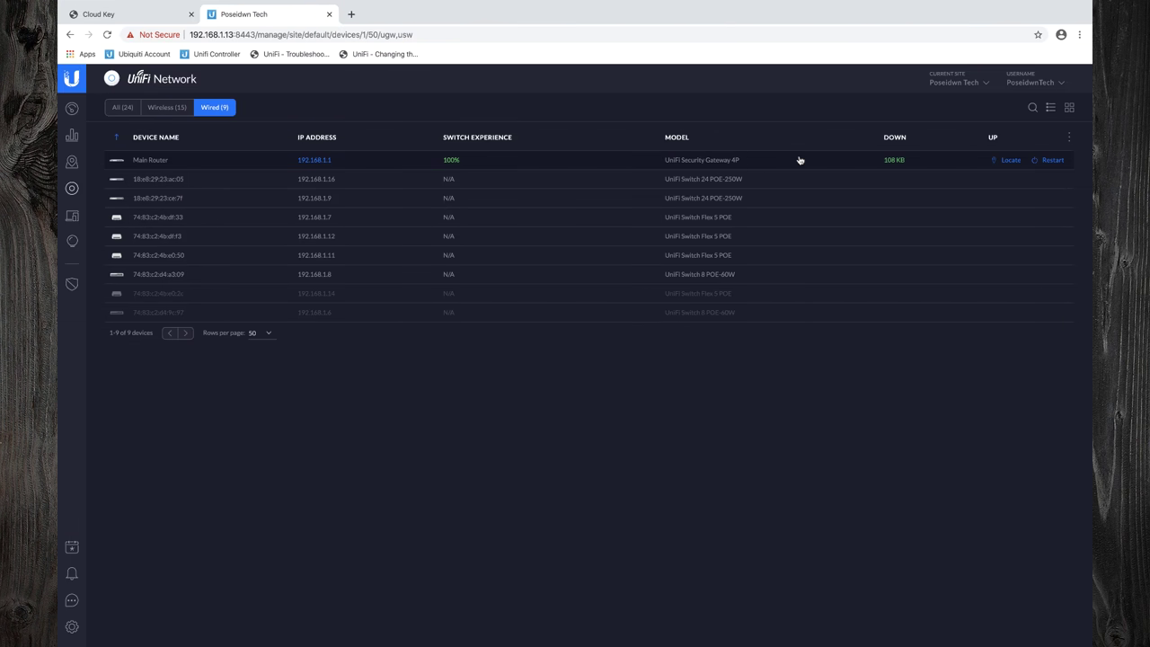
Step: Open the Main Router's details and check its port status and network group assignments
left_click(639, 160)
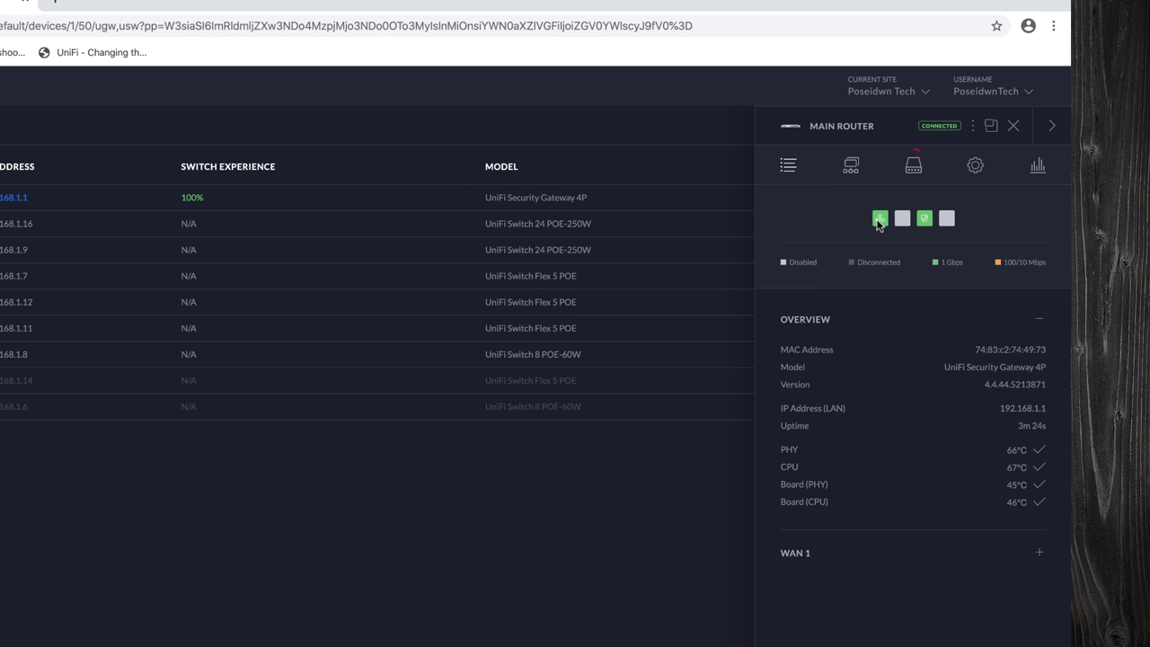
left_click(913, 167)
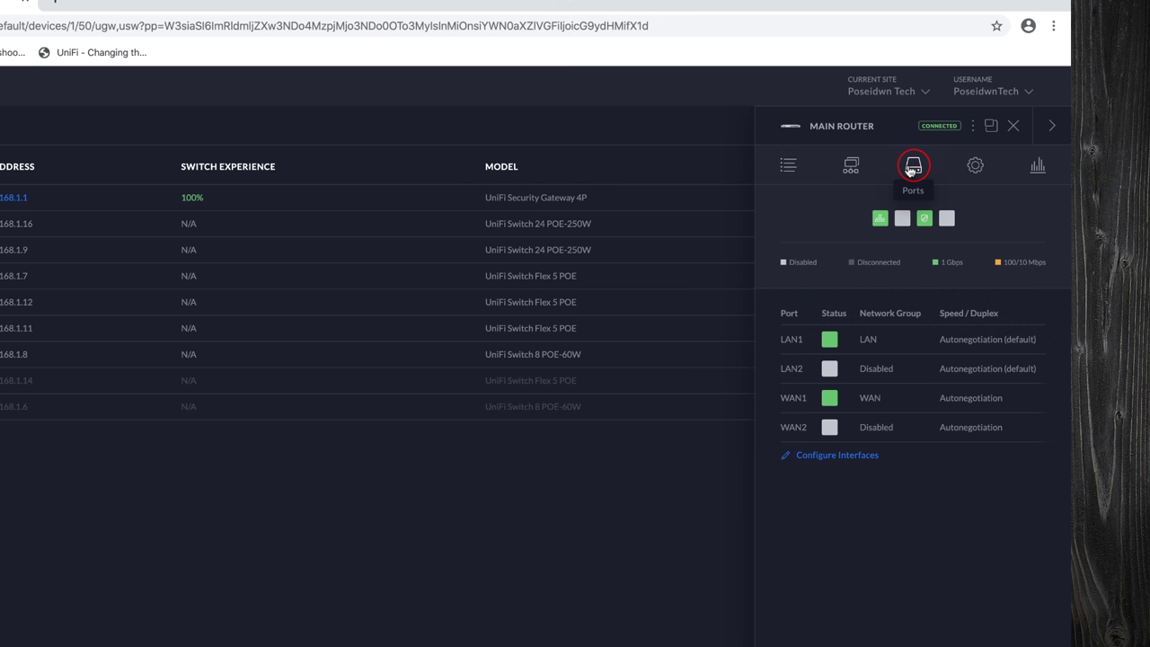